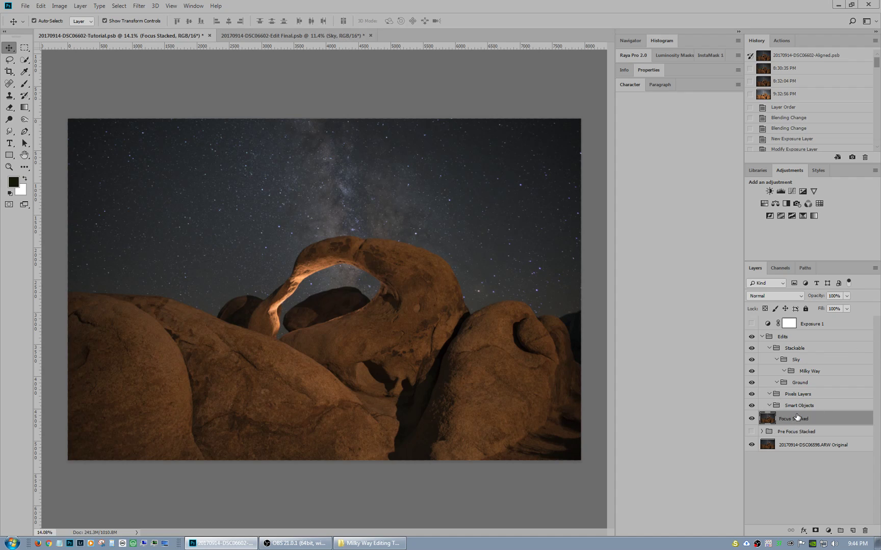
- Make two duplicates of the Focus Stacked layer
{"action": "left_click", "coordinate": [750, 337]}
{"action": "left_click", "coordinate": [750, 338]}
{"action": "left_click_drag", "start_coordinate": [793, 419], "coordinate": [853, 530]}
{"action": "left_click_drag", "start_coordinate": [808, 424], "coordinate": [853, 530]}
- Rename the upper Focus Stacked copy Sky and the lower copy Ground
{"action": "double_click", "coordinate": [805, 419]}
{"action": "type", "text": "Sky"}
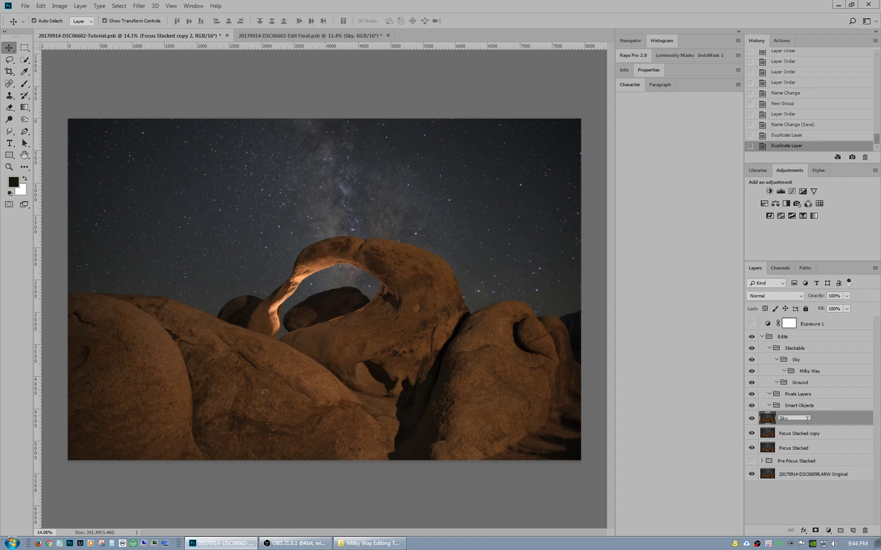
{"action": "double_click", "coordinate": [808, 433]}
{"action": "type", "text": "Ground"}
{"action": "key", "text": "Return"}
- Move the new Sky and Ground layers together into the Smart Objects group
{"action": "left_click", "coordinate": [802, 418], "text": "shift"}
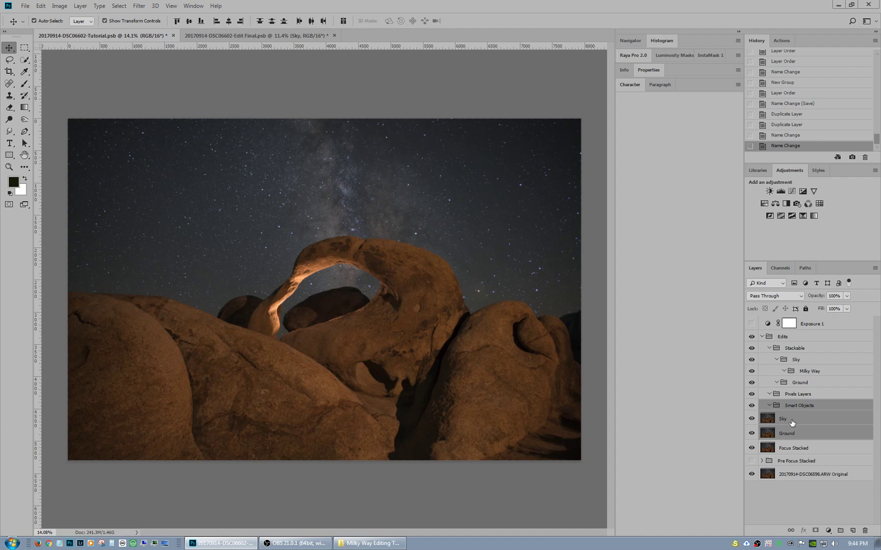
{"action": "left_click_drag", "start_coordinate": [798, 422], "coordinate": [807, 406]}
{"action": "left_click", "coordinate": [811, 436]}
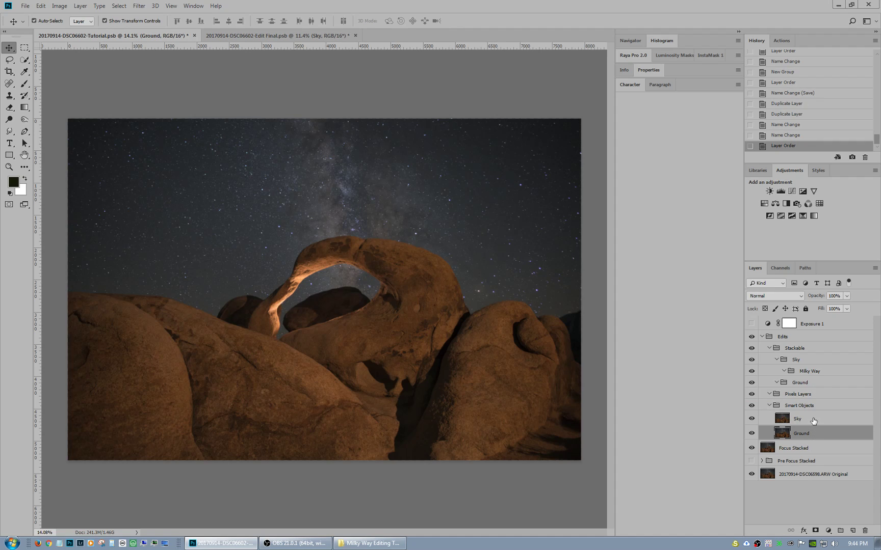
- Convert the Sky layer and the Ground layer in the Smart Objects group each into a smart object
{"action": "left_click", "coordinate": [814, 420]}
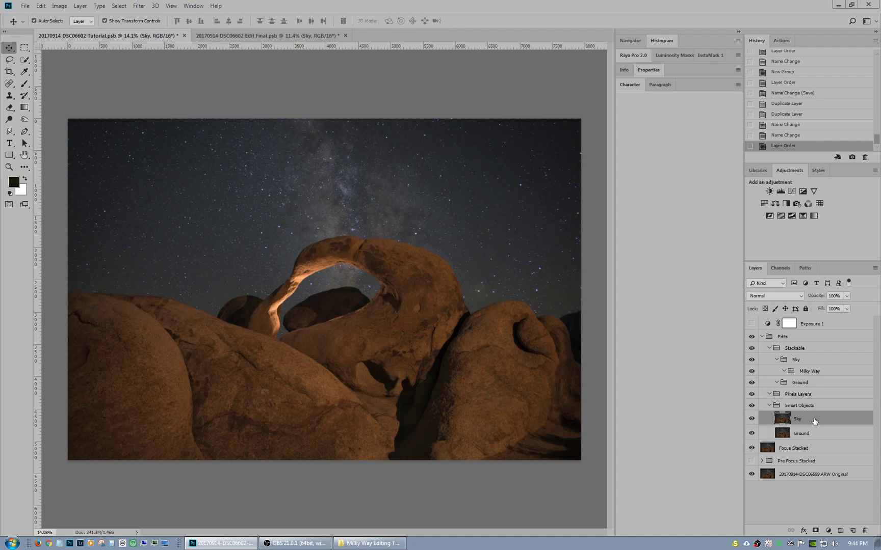
{"action": "right_click", "coordinate": [814, 419]}
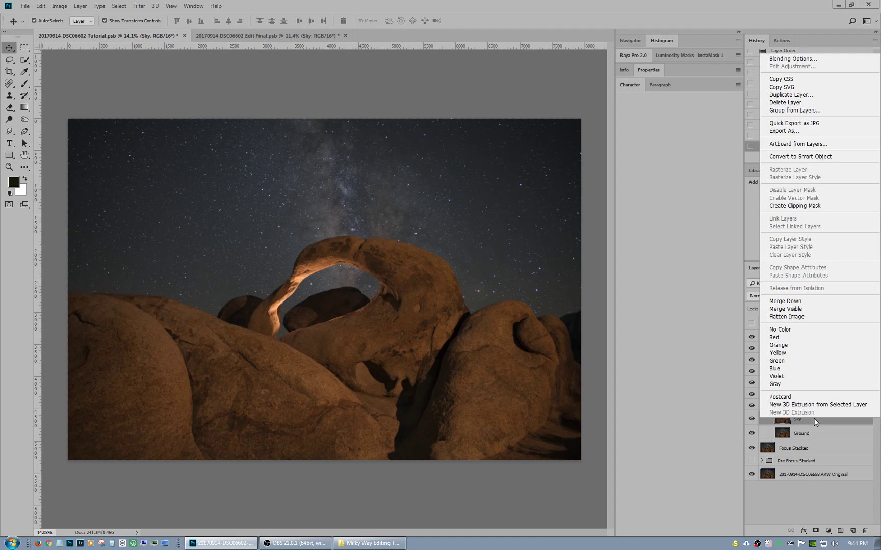
{"action": "left_click", "coordinate": [812, 158]}
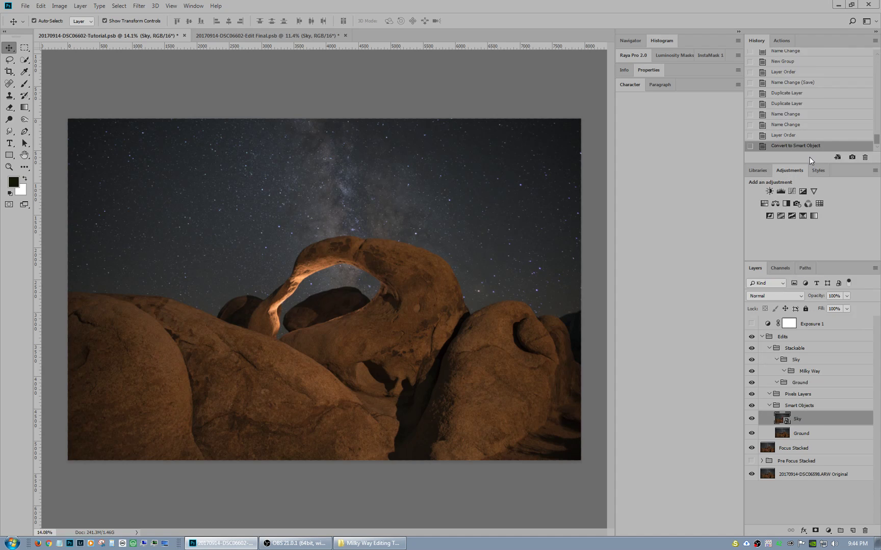
{"action": "left_click", "coordinate": [818, 434]}
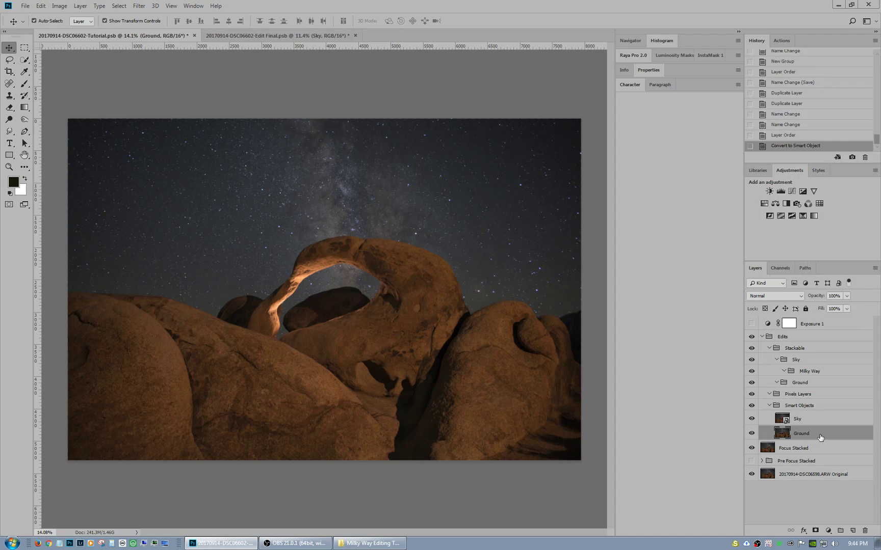
{"action": "right_click", "coordinate": [819, 436]}
{"action": "left_click", "coordinate": [831, 174]}
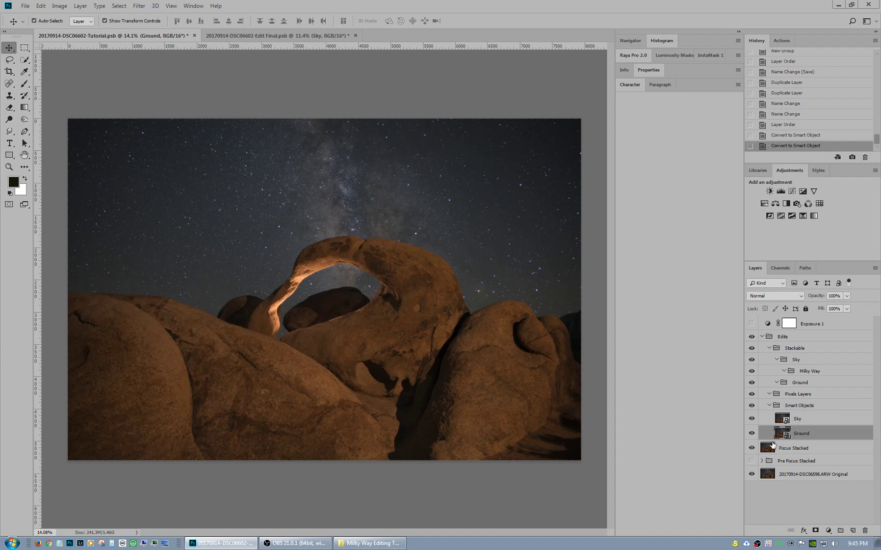
- Copy the Foreground layer's mask from the Pre Focus Stacked group onto the Sky smart object, then collapse that group
{"action": "left_click", "coordinate": [791, 421]}
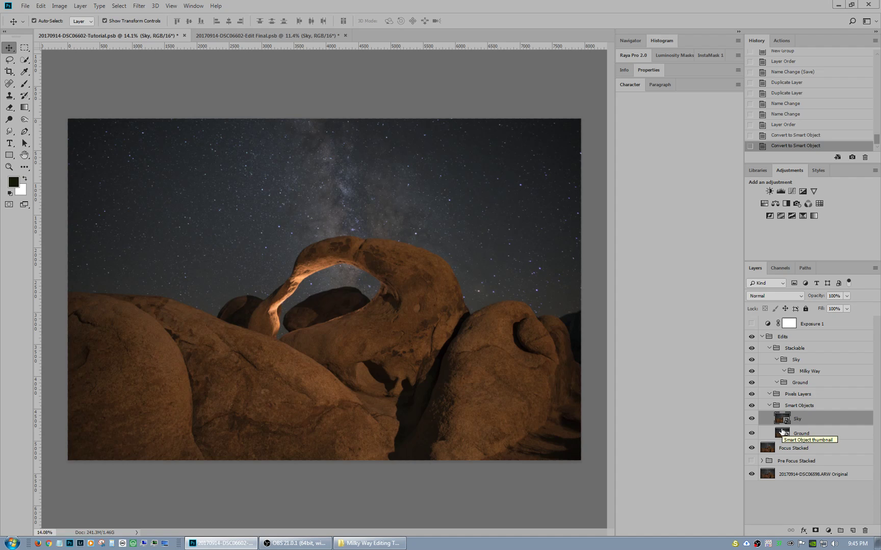
{"action": "left_click", "coordinate": [762, 461]}
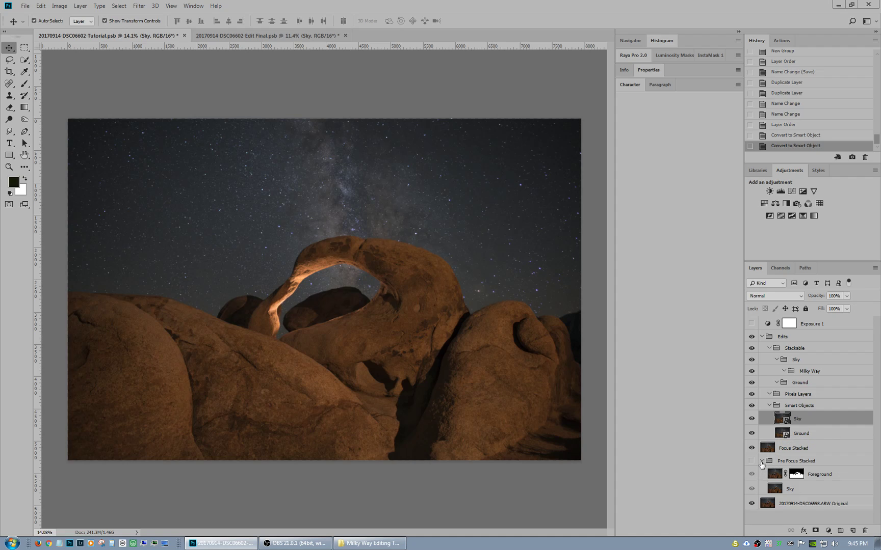
{"action": "left_click", "coordinate": [796, 474]}
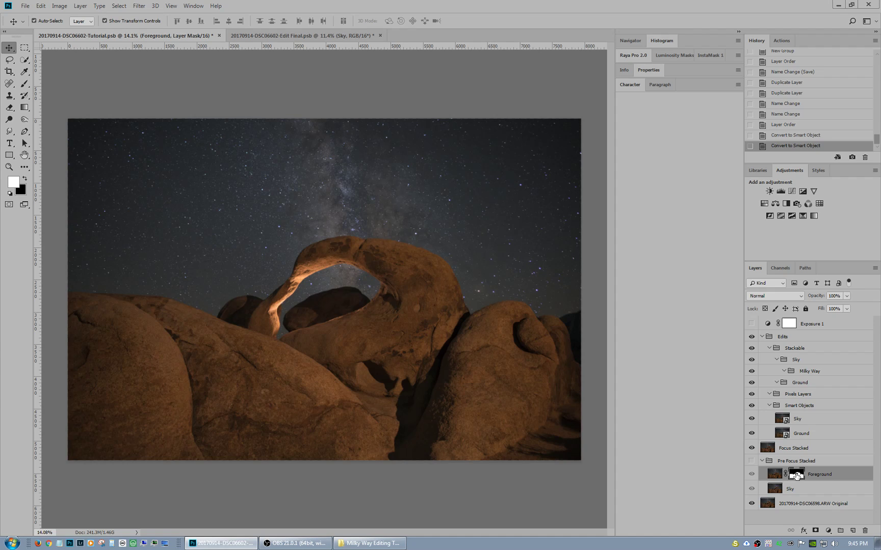
{"action": "left_click_drag", "start_coordinate": [796, 475], "coordinate": [798, 421]}
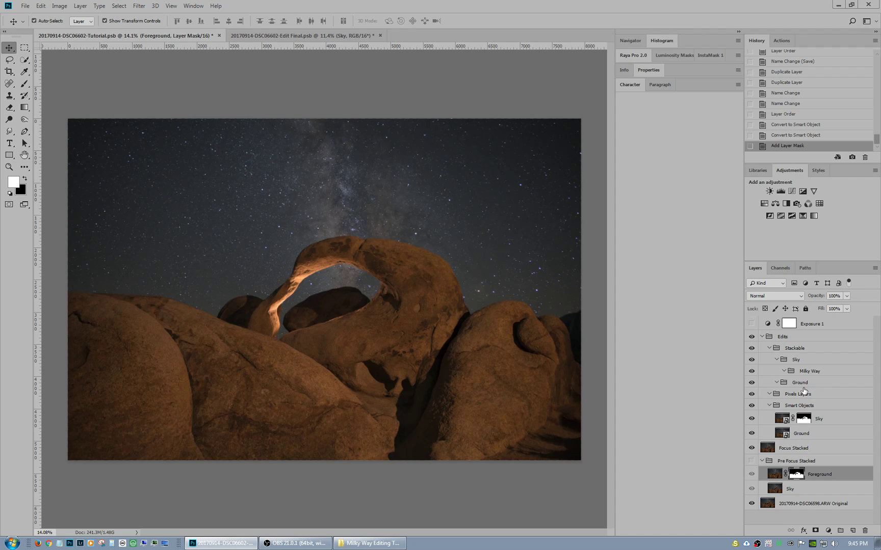
{"action": "left_click", "coordinate": [761, 462]}
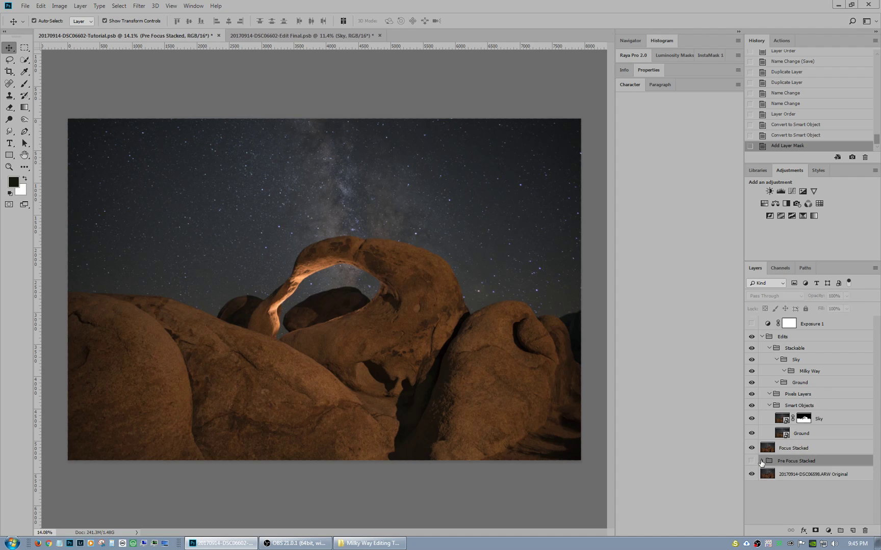
- Open the Camera Raw filter on the Sky smart object's image
{"action": "left_click", "coordinate": [785, 422]}
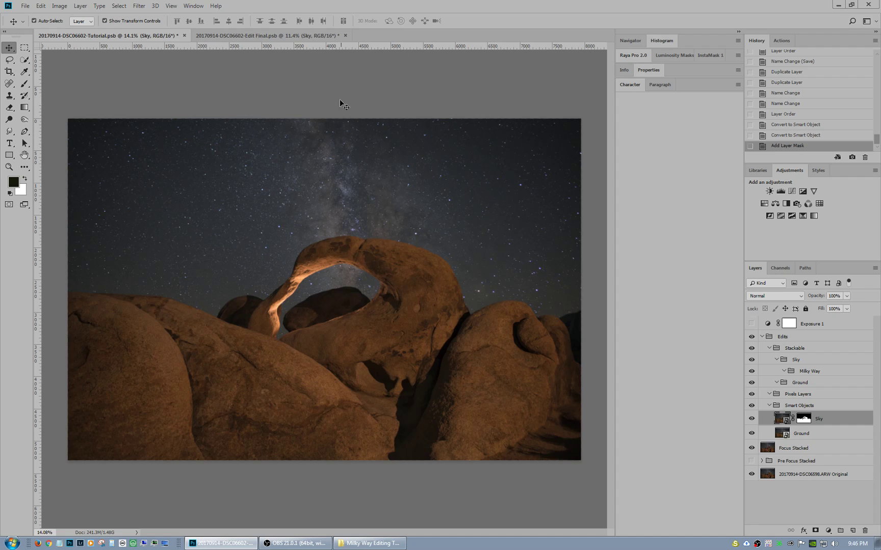
{"action": "left_click", "coordinate": [147, 5]}
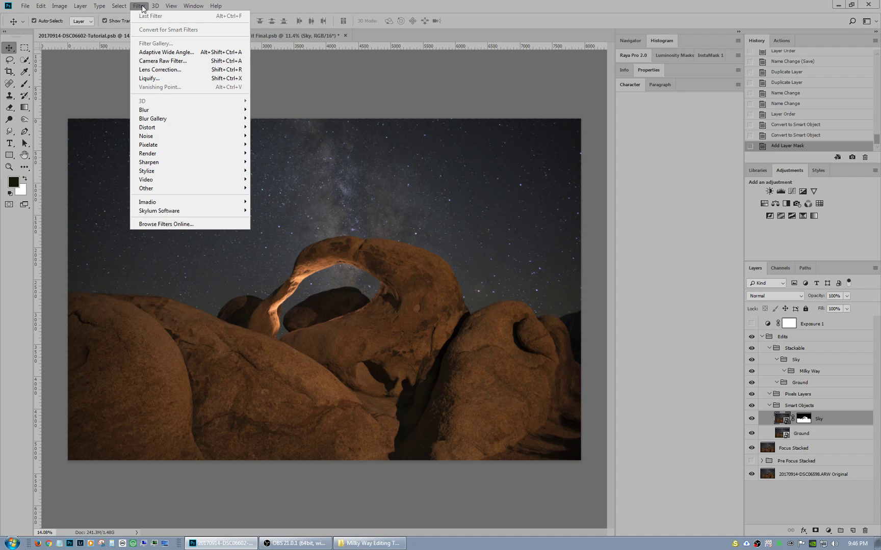
{"action": "left_click", "coordinate": [161, 61]}
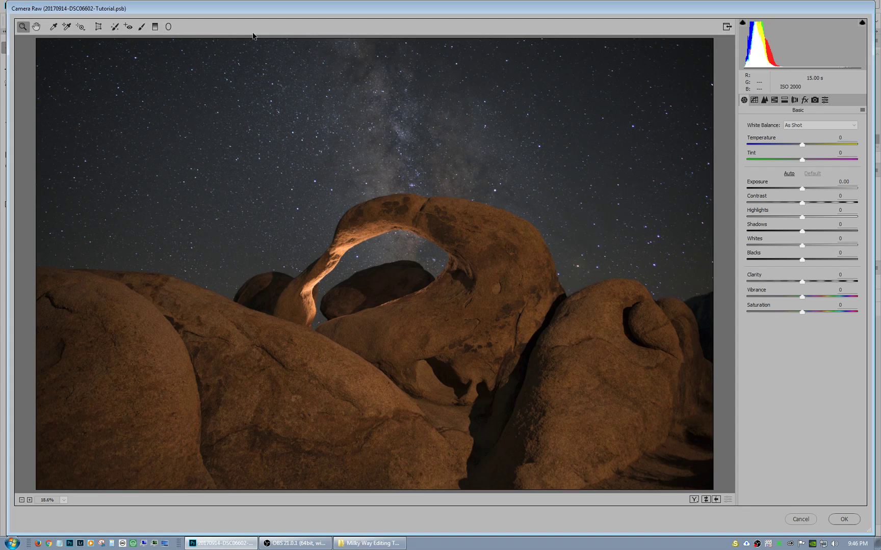
- Examine the Camera Raw adjustment categories, including Detail, HSL, Split Toning and Lens Corrections, and return to Basic
{"action": "left_click", "coordinate": [756, 99]}
{"action": "left_click", "coordinate": [764, 100]}
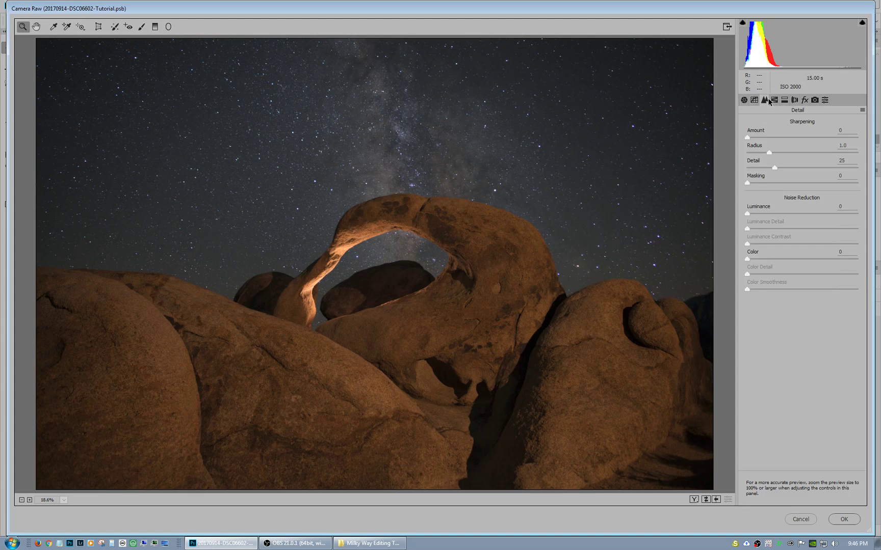
{"action": "left_click", "coordinate": [774, 100]}
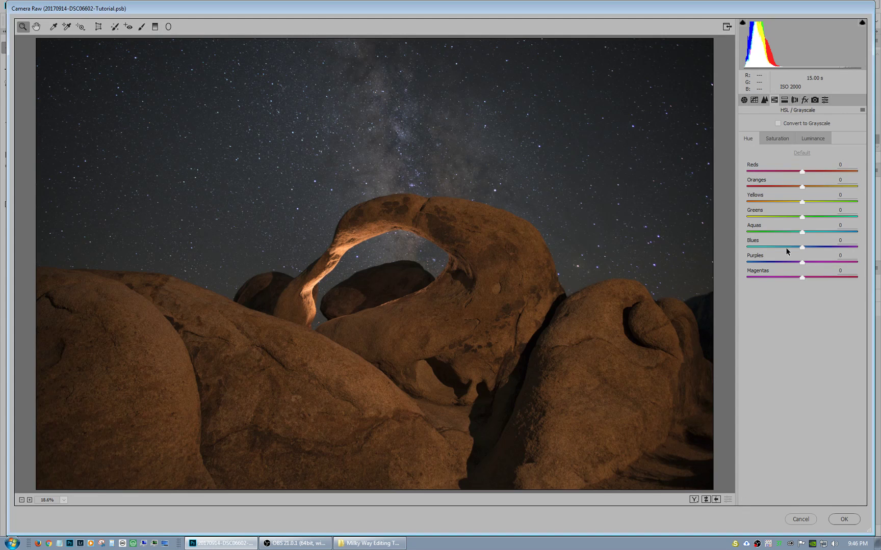
{"action": "left_click", "coordinate": [783, 101]}
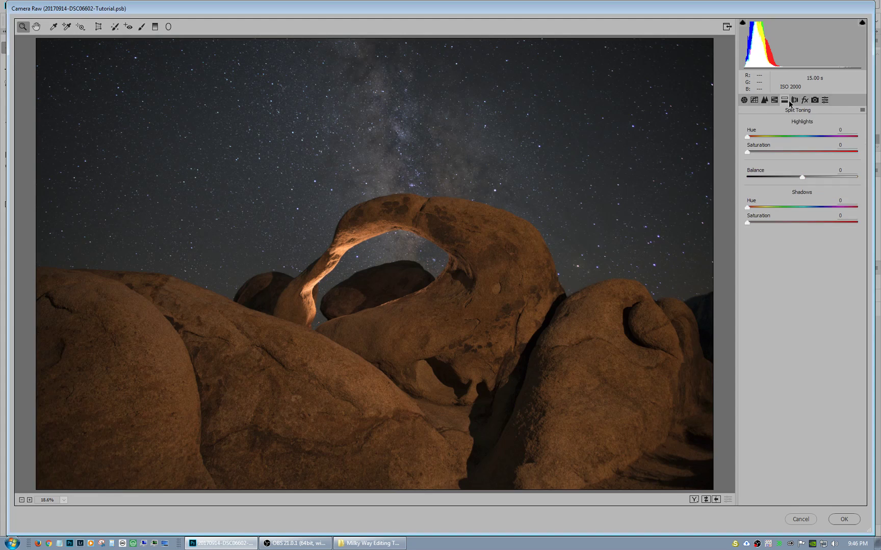
{"action": "left_click", "coordinate": [795, 101]}
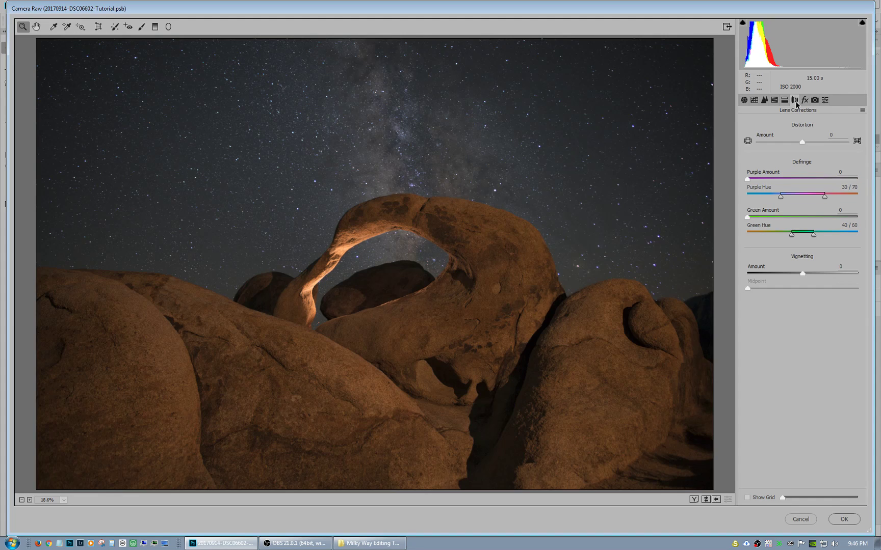
{"action": "left_click", "coordinate": [805, 101]}
{"action": "left_click", "coordinate": [815, 100]}
{"action": "left_click", "coordinate": [824, 101]}
{"action": "left_click", "coordinate": [744, 101]}
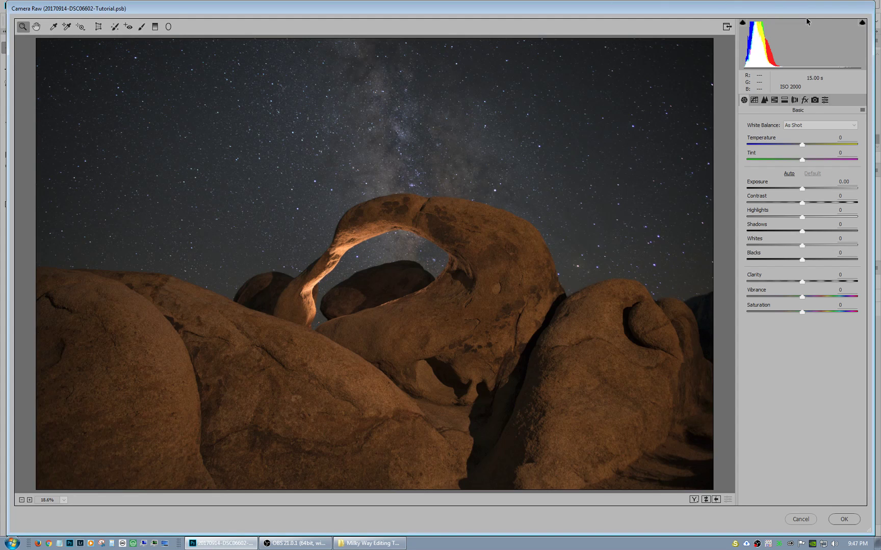
- Set the Sky's white balance to Tint +24 and Temperature +2
{"action": "double_click", "coordinate": [848, 151]}
{"action": "type", "text": "20"}
{"action": "type", "text": "4"}
{"action": "left_click", "coordinate": [851, 136]}
{"action": "type", "text": "2"}
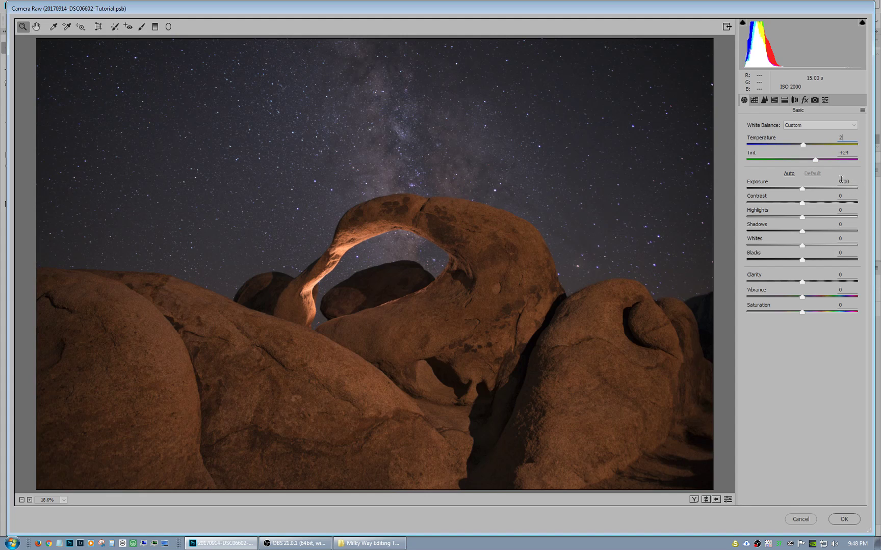
- Set Whites to +45 and Blacks to -39 for the Sky
{"action": "left_click", "coordinate": [850, 238]}
{"action": "type", "text": "45"}
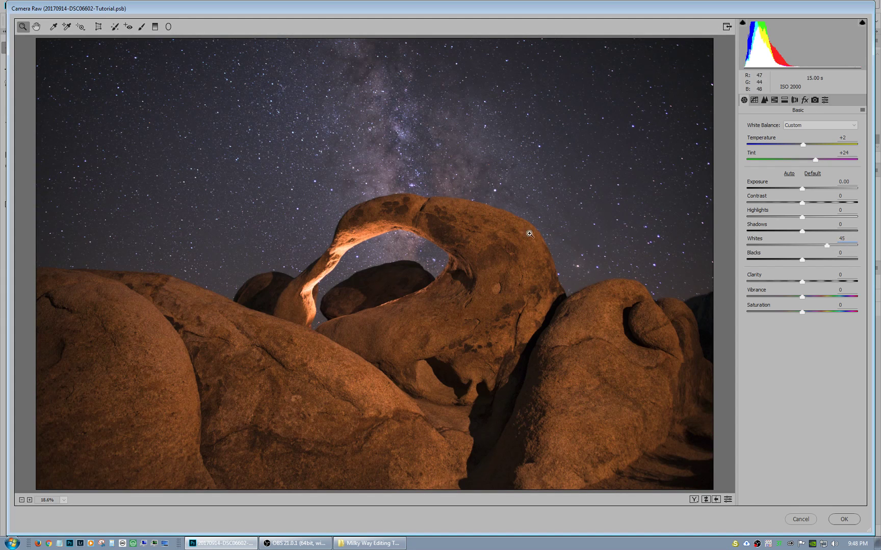
{"action": "left_click", "coordinate": [851, 252]}
{"action": "type", "text": "-39"}
{"action": "key", "text": "Return"}
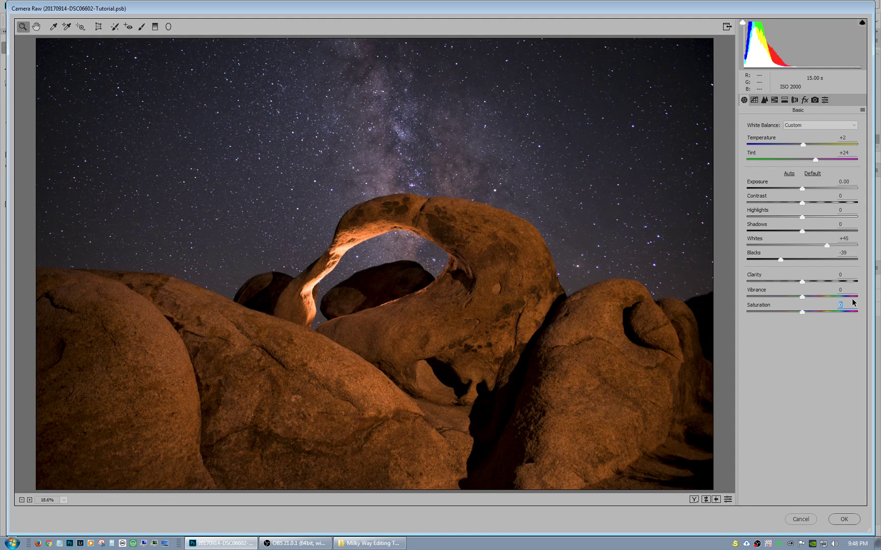
- Set Saturation to +20 and Exposure to +0.20 for the Sky
{"action": "type", "text": "20"}
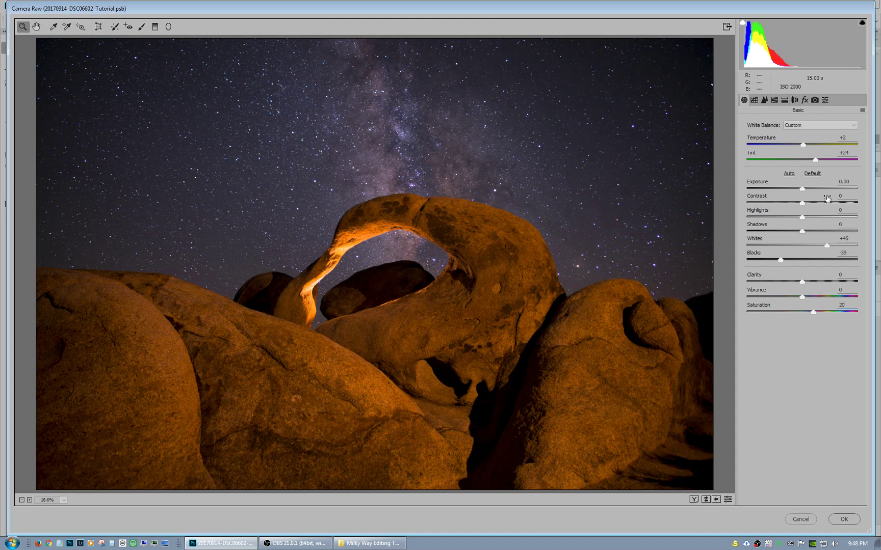
{"action": "left_click", "coordinate": [854, 181]}
{"action": "key", "text": "BackSpace"}
{"action": "key", "text": "BackSpace"}
{"action": "type", "text": "1"}
{"action": "key", "text": "BackSpace"}
{"action": "type", "text": "2"}
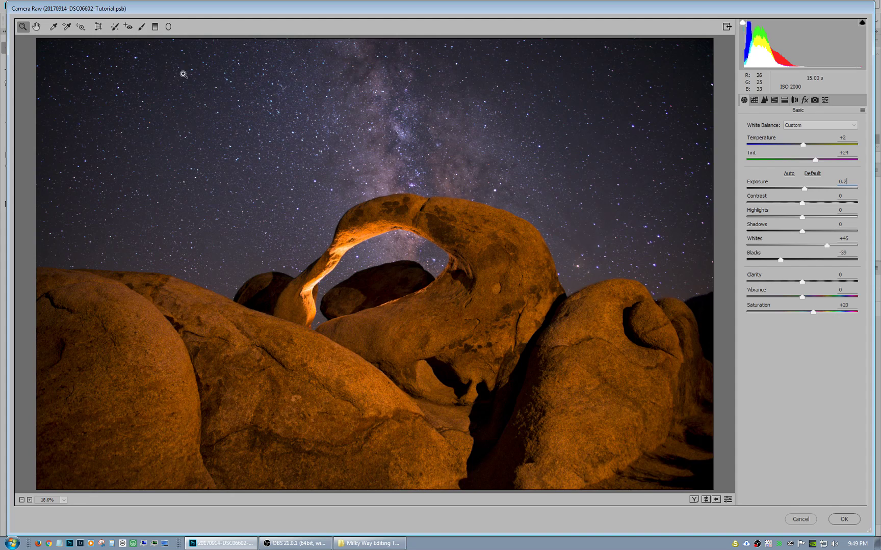
- Set the lens correction Vignetting Amount to 50 to brighten the image corners
{"action": "mouse_move", "coordinate": [759, 47]}
{"action": "left_click", "coordinate": [796, 99]}
{"action": "left_click", "coordinate": [854, 266]}
{"action": "type", "text": "20"}
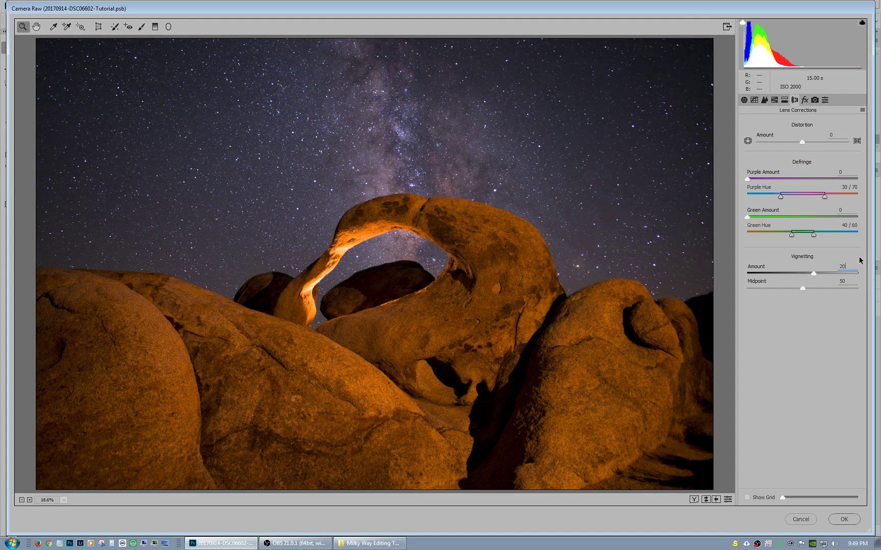
{"action": "key", "text": "BackSpace"}
{"action": "key", "text": "BackSpace"}
{"action": "type", "text": "50"}
{"action": "key", "text": "BackSpace"}
{"action": "type", "text": "50"}
{"action": "key", "text": "BackSpace"}
{"action": "key", "text": "BackSpace"}
{"action": "type", "text": "0"}
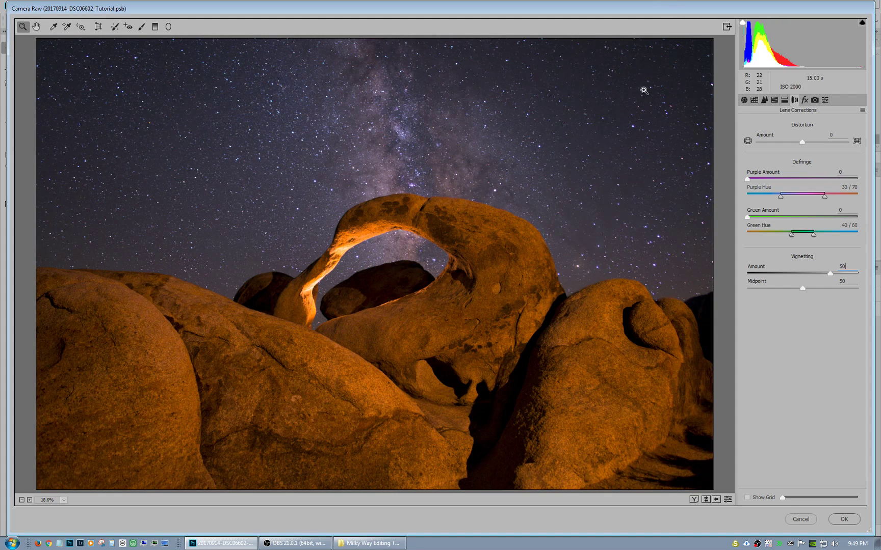
- Set the Vignetting Amount to 0 for comparison and undo that change
{"action": "left_click_drag", "start_coordinate": [851, 268], "coordinate": [742, 253]}
{"action": "type", "text": "0"}
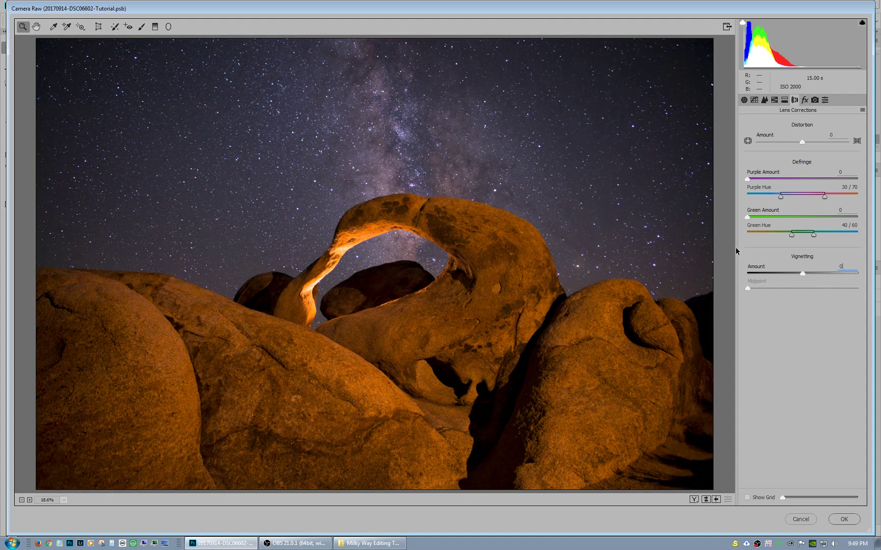
{"action": "key", "text": "ctrl+z"}
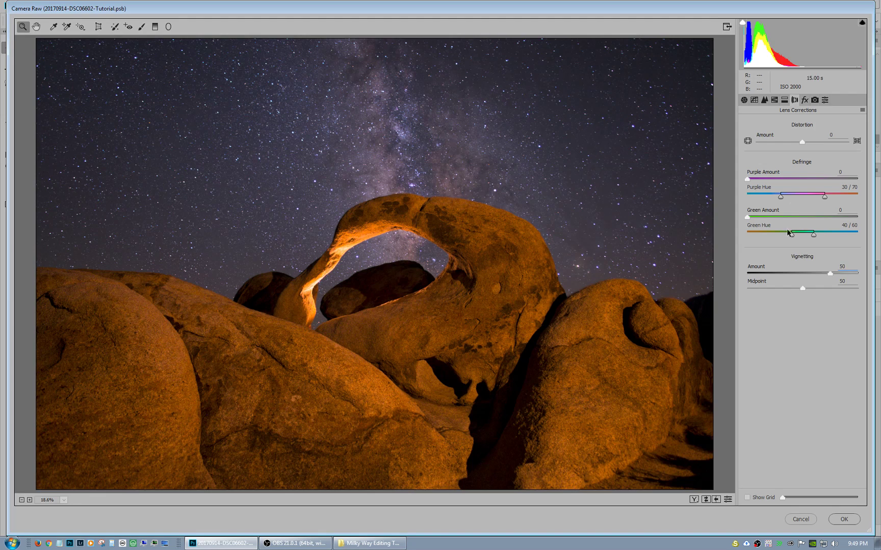
- Activate the Adjustment Brush and reset its local correction settings
{"action": "left_click", "coordinate": [754, 100]}
{"action": "left_click", "coordinate": [745, 100]}
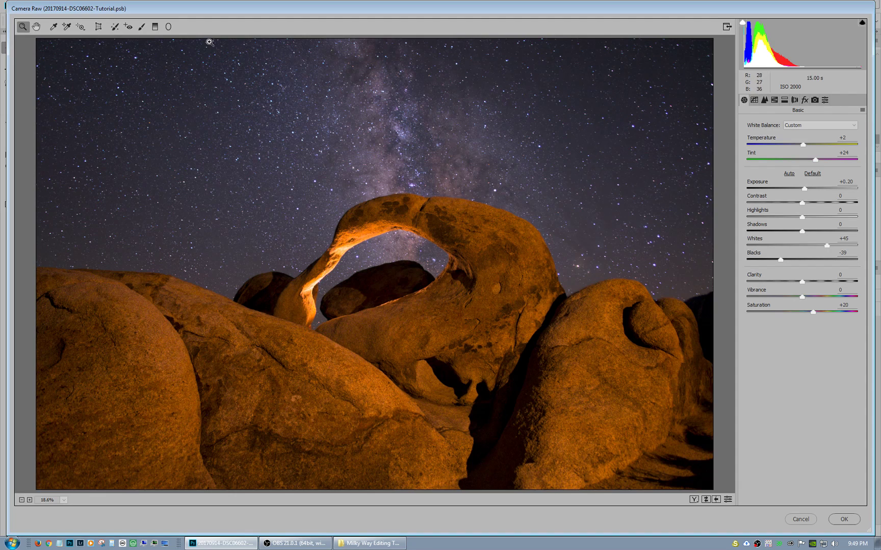
{"action": "left_click", "coordinate": [142, 27]}
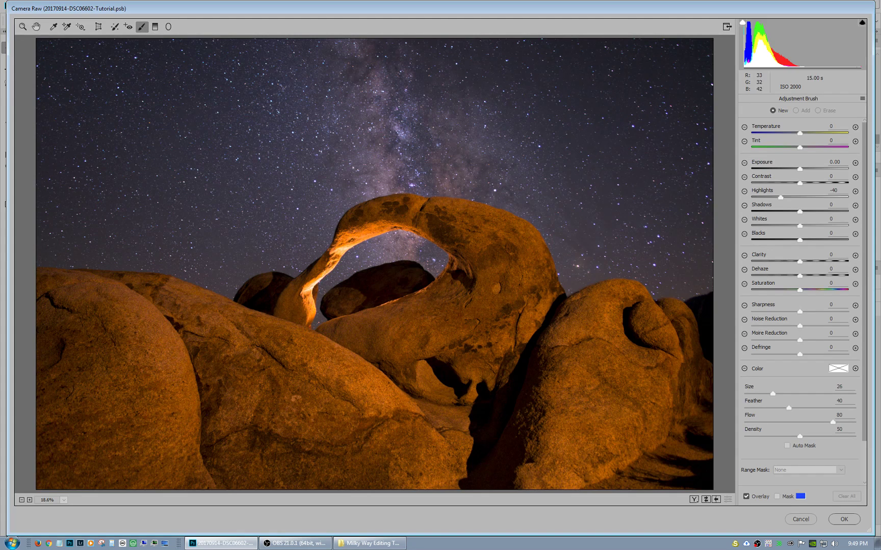
{"action": "left_click", "coordinate": [844, 189]}
{"action": "left_click", "coordinate": [862, 99]}
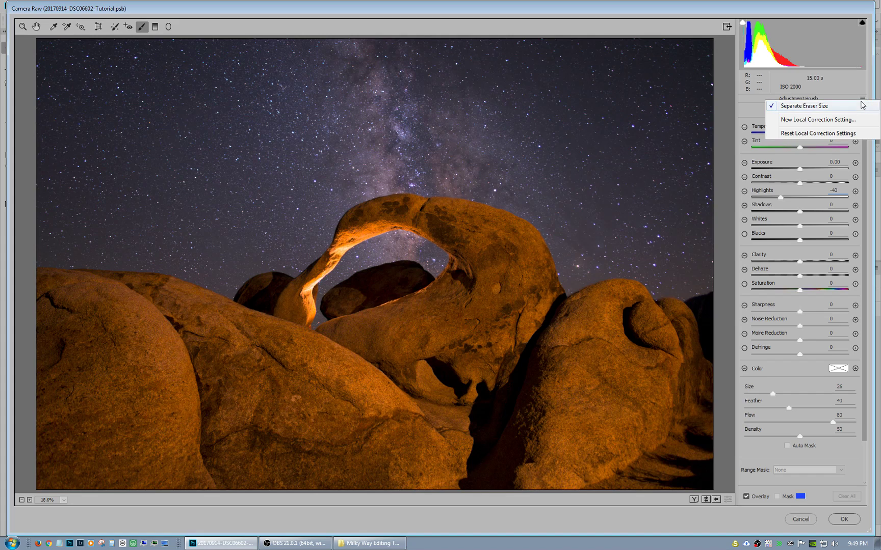
{"action": "left_click", "coordinate": [833, 134]}
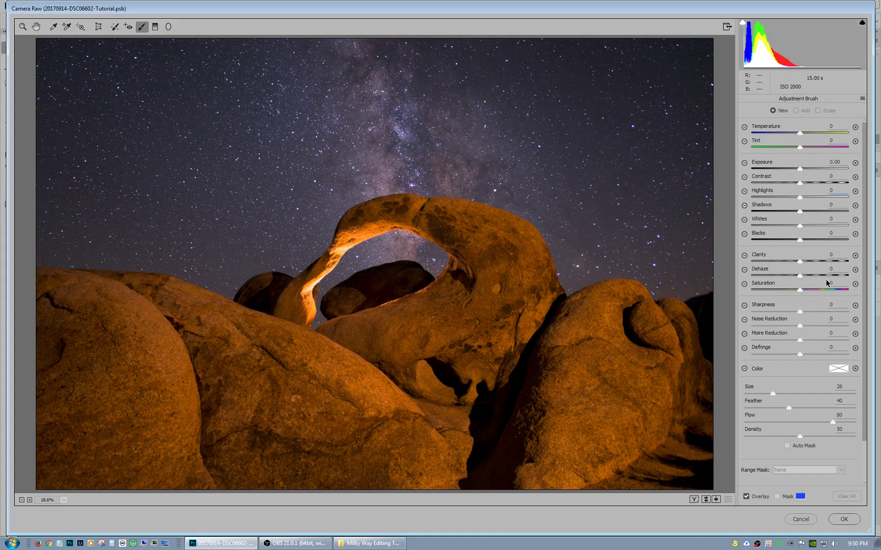
- Set the Adjustment Brush's Clarity to -20
{"action": "left_click", "coordinate": [834, 254]}
{"action": "type", "text": "80"}
{"action": "key", "text": "Return"}
{"action": "type", "text": "-20"}
{"action": "left_click", "coordinate": [844, 234]}
- Try painting the -20 Clarity brush at size 38 over the Milky Way with the mask shown, and delete that adjustment
{"action": "left_click", "coordinate": [787, 496]}
{"action": "left_click", "coordinate": [777, 496]}
{"action": "key", "text": "bracketright"}
{"action": "key", "text": "bracketright"}
{"action": "key", "text": "bracketright"}
{"action": "key", "text": "bracketleft"}
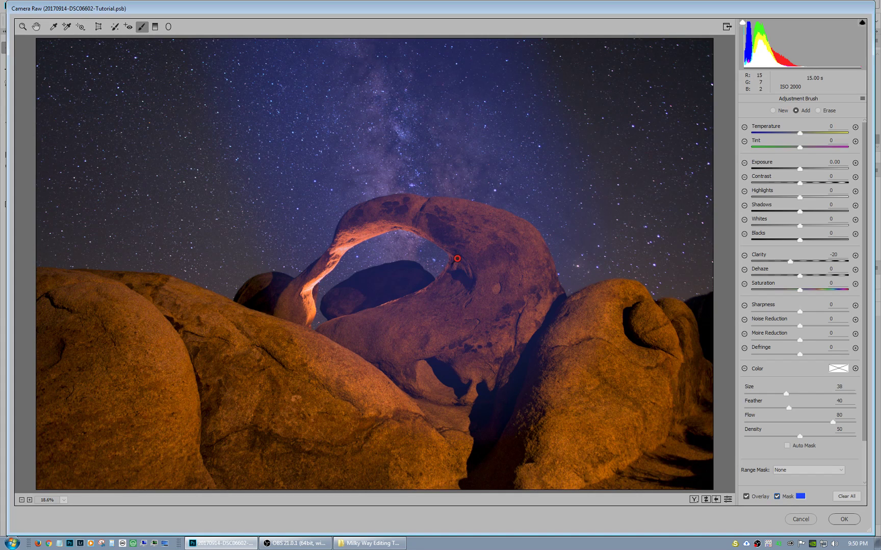
{"action": "right_click", "coordinate": [457, 258]}
{"action": "left_click", "coordinate": [474, 256]}
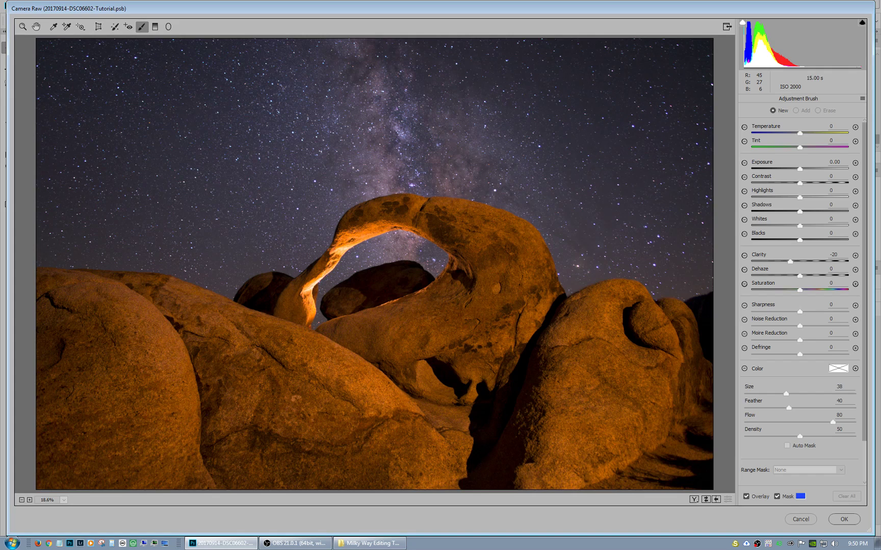
- Paint the -20 Clarity adjustment over the Milky Way band with a size 34 brush and hide the mask overlay
{"action": "key", "text": "bracketleft"}
{"action": "key", "text": "bracketleft"}
{"action": "left_click_drag", "start_coordinate": [449, 252], "coordinate": [454, 260]}
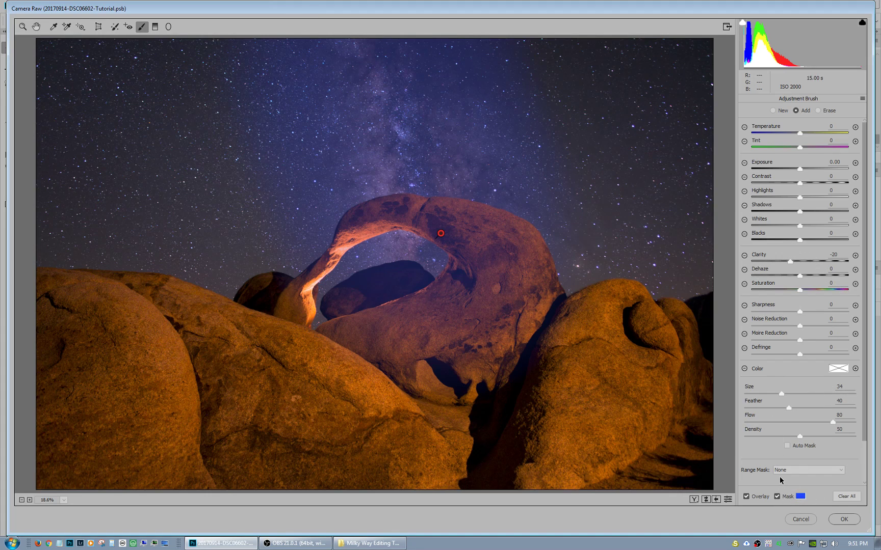
{"action": "left_click", "coordinate": [789, 496]}
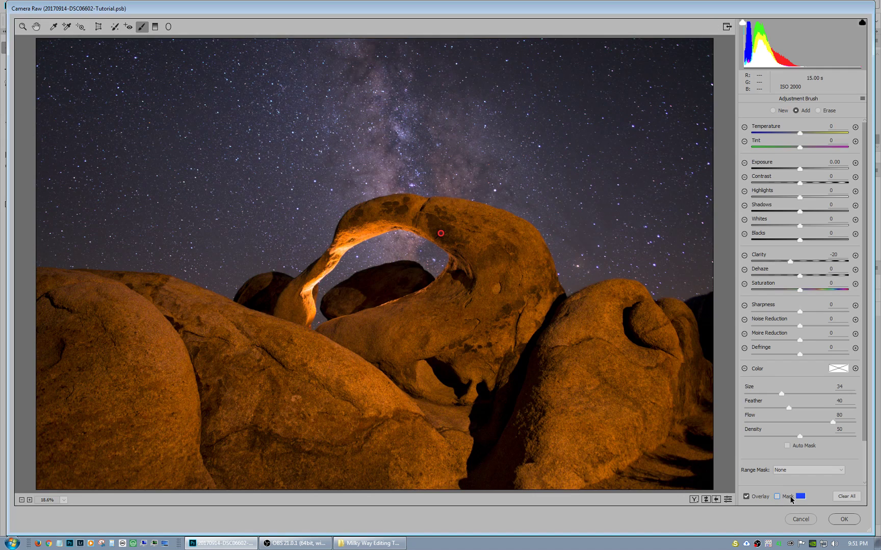
- Compare the brush's Clarity at 0, restore it to -20, and apply the Camera Raw filter to the Sky layer
{"action": "left_click", "coordinate": [842, 252]}
{"action": "type", "text": "0-20"}
{"action": "left_click", "coordinate": [844, 520]}
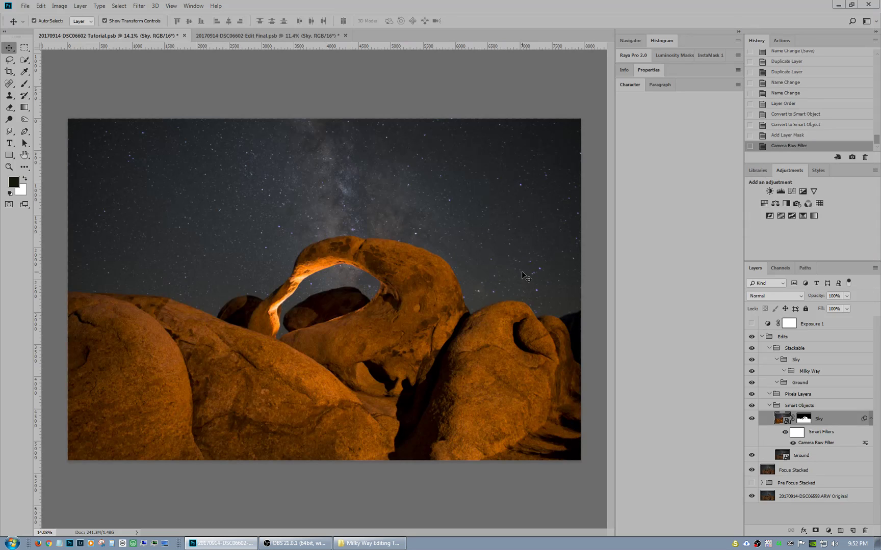
- Invert the Sky layer's mask
{"action": "left_click", "coordinate": [801, 419]}
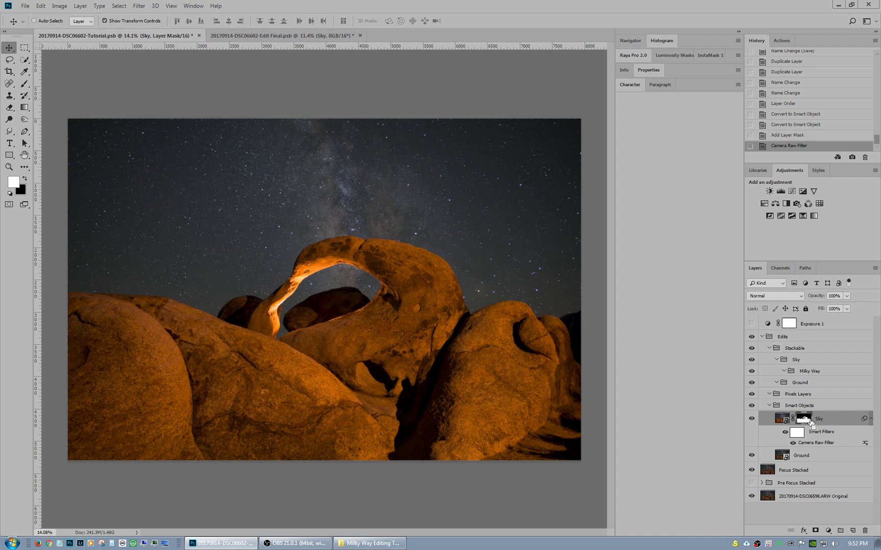
{"action": "key", "text": "ctrl+i"}
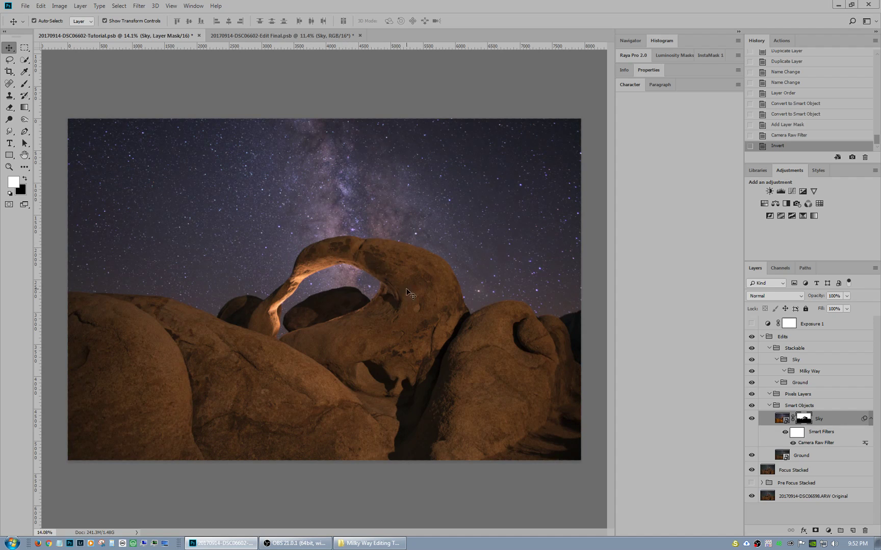
- Start the Camera Raw filter on the Ground layer and set Tint to +28 and Temperature to -3
{"action": "left_click", "coordinate": [786, 460]}
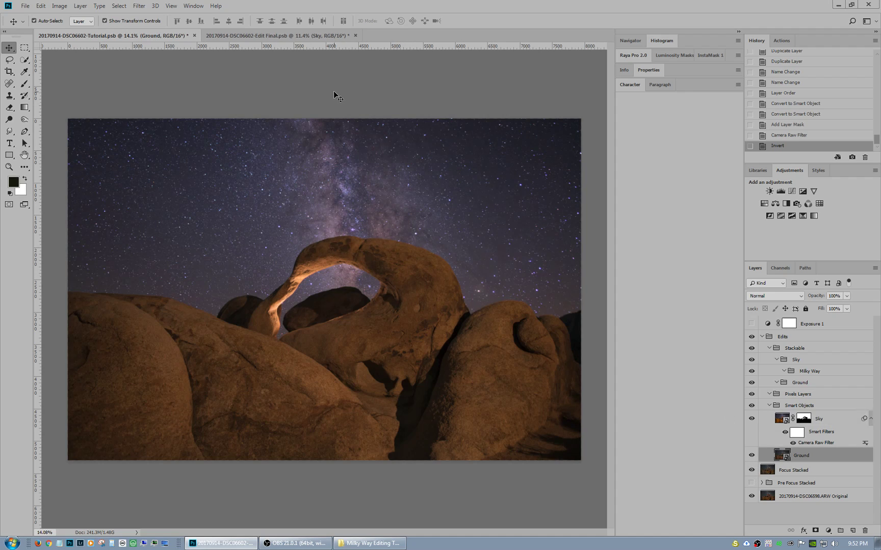
{"action": "left_click", "coordinate": [142, 6]}
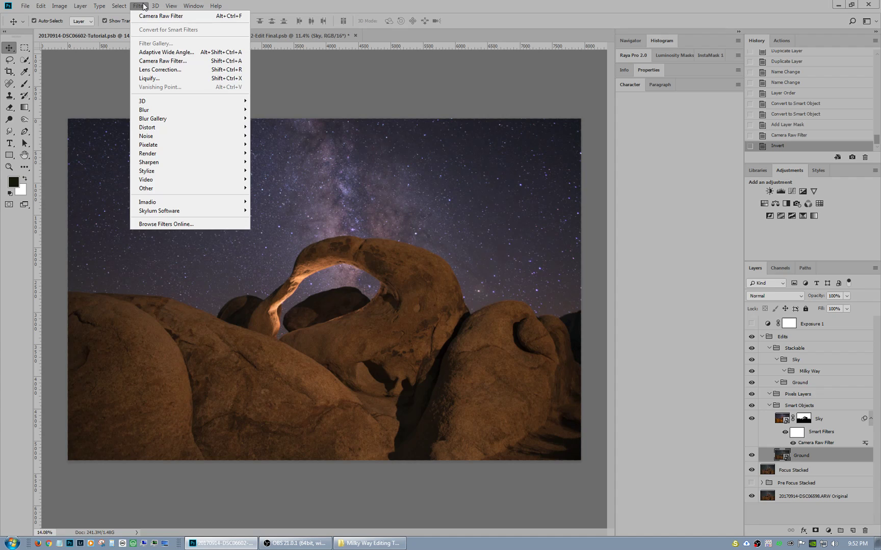
{"action": "left_click", "coordinate": [162, 61]}
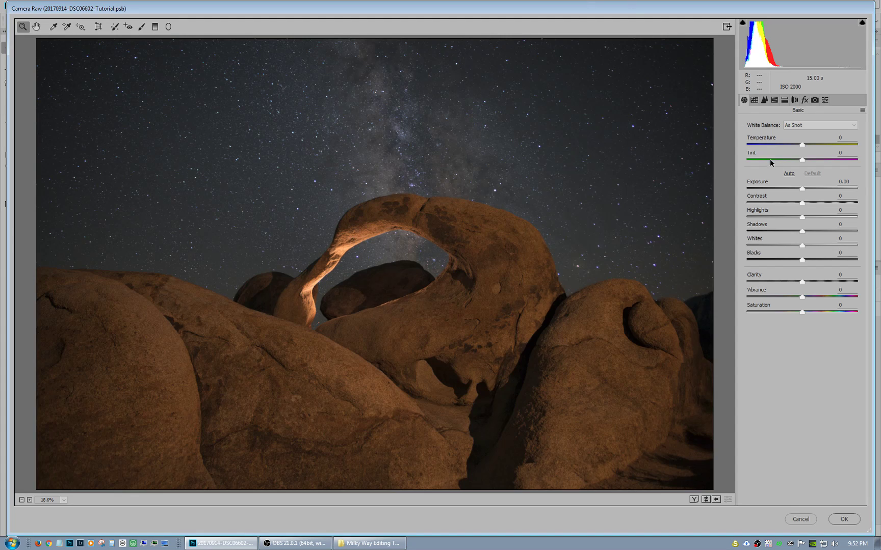
{"action": "left_click", "coordinate": [850, 151]}
{"action": "type", "text": "28"}
{"action": "left_click", "coordinate": [854, 138]}
{"action": "type", "text": "-3"}
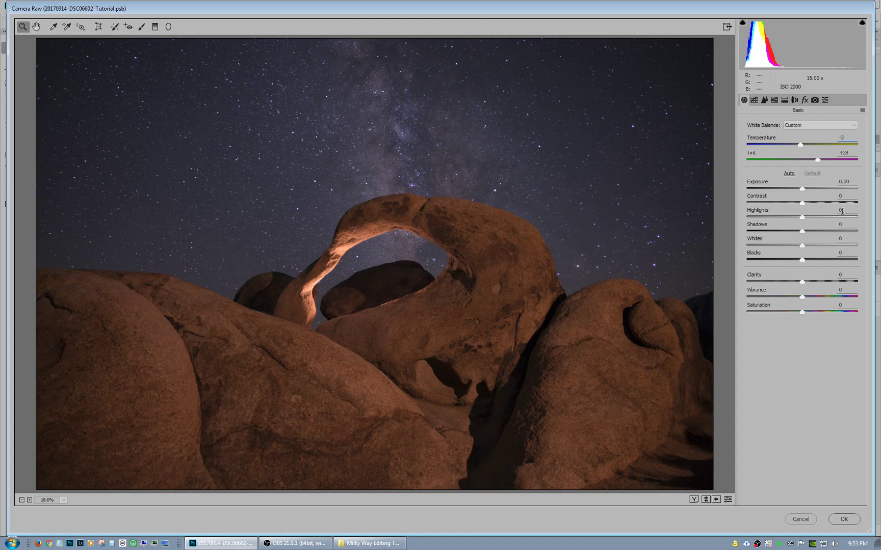
- Set the Ground layer's Contrast to -5 and Highlights to -20
{"action": "left_click", "coordinate": [851, 196]}
{"action": "type", "text": "-5"}
{"action": "left_click", "coordinate": [847, 210]}
{"action": "type", "text": "-20"}
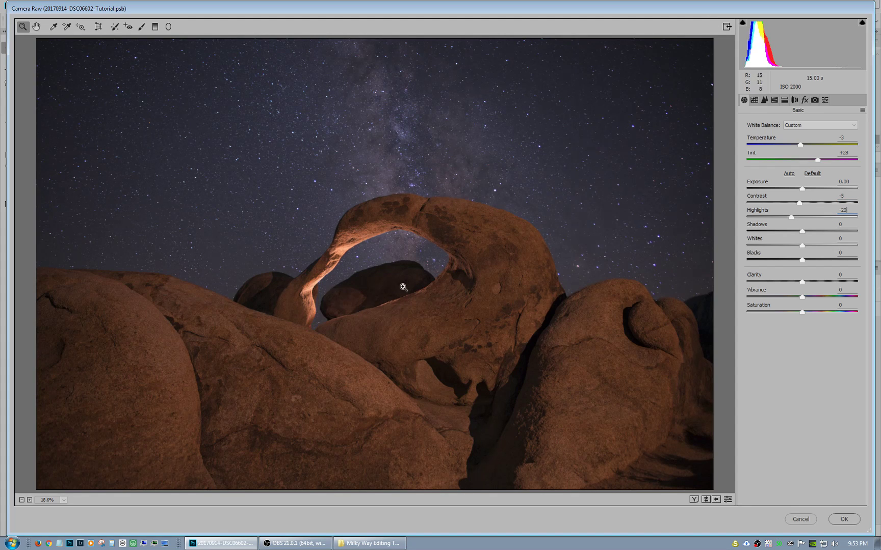
- Set the Ground layer's Whites to +30, Blacks to -30 and Saturation to +5
{"action": "left_click", "coordinate": [847, 240]}
{"action": "type", "text": "30"}
{"action": "left_click", "coordinate": [845, 251]}
{"action": "type", "text": "-30"}
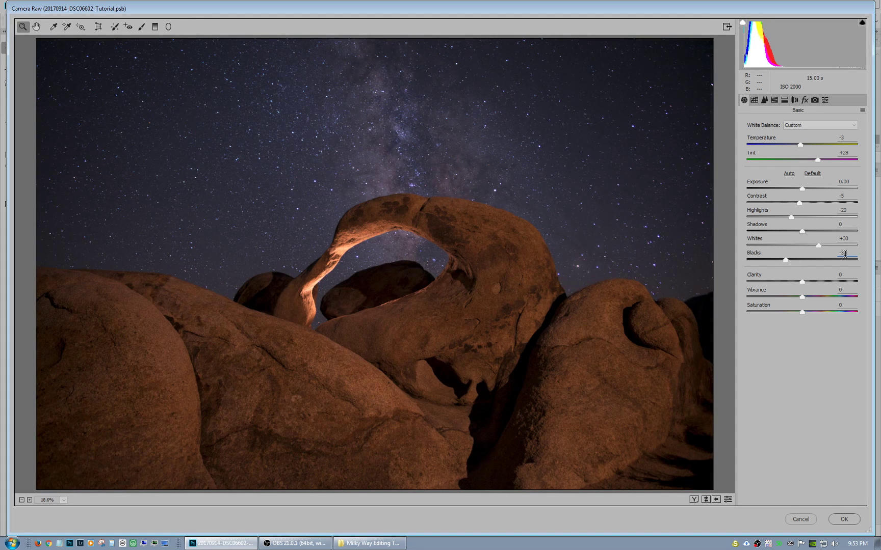
{"action": "left_click", "coordinate": [848, 302]}
{"action": "type", "text": "5"}
- Shift the Hue of the Oranges to -6 in the HSL adjustments
{"action": "left_click", "coordinate": [784, 101]}
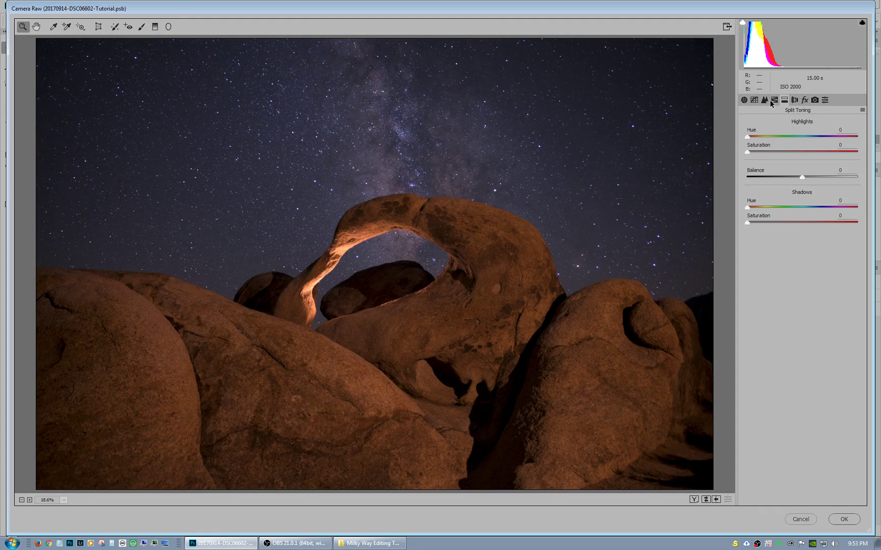
{"action": "left_click", "coordinate": [772, 101]}
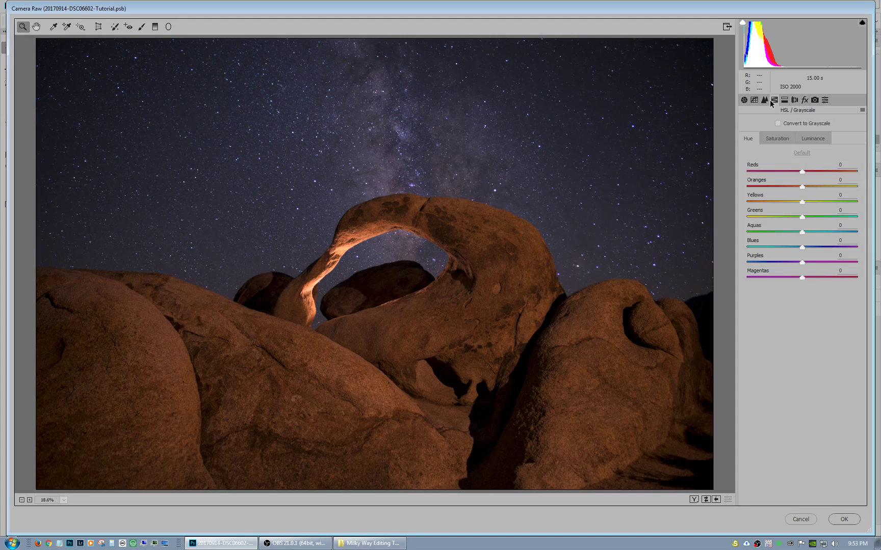
{"action": "left_click", "coordinate": [783, 135]}
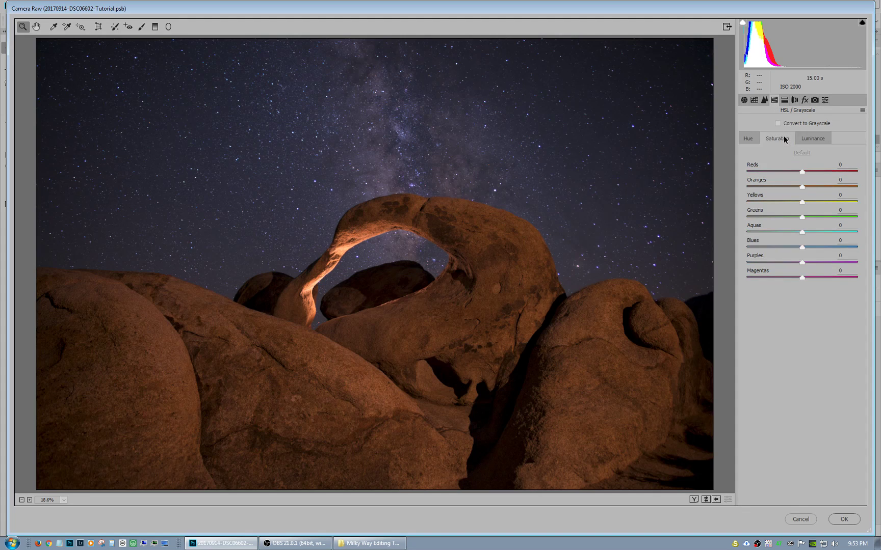
{"action": "left_click", "coordinate": [758, 136]}
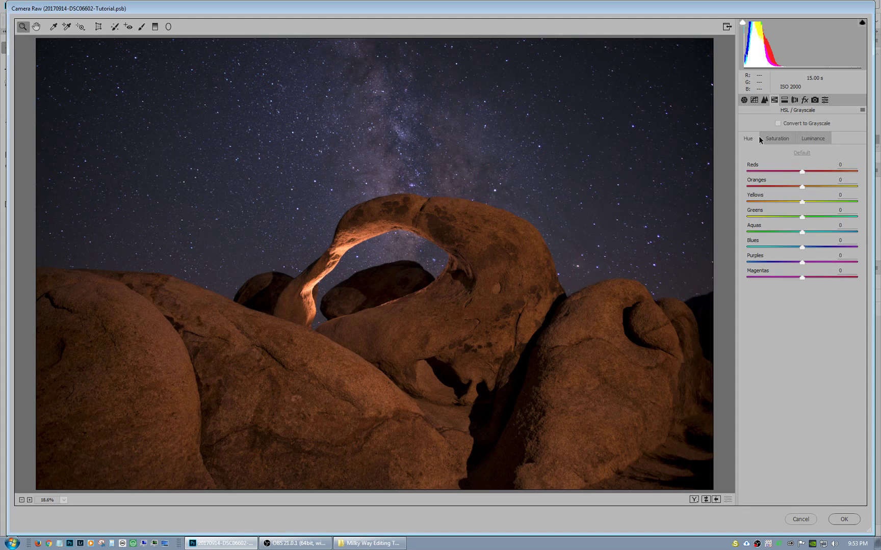
{"action": "left_click", "coordinate": [841, 194]}
{"action": "left_click", "coordinate": [846, 182]}
{"action": "type", "text": "-6"}
- Activate the Adjustment Brush for the arch's lit leg, reset its local correction settings, and reduce its size to 18
{"action": "left_click", "coordinate": [142, 27]}
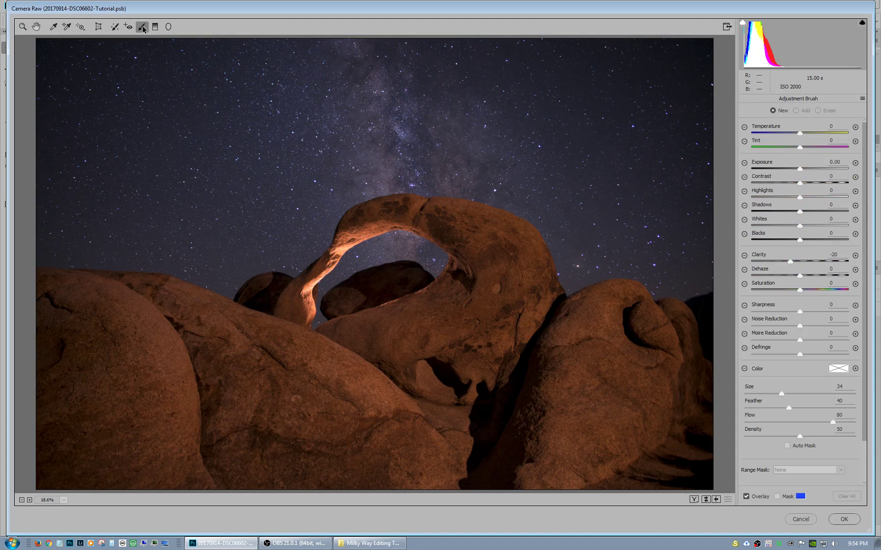
{"action": "left_click", "coordinate": [862, 99]}
{"action": "left_click", "coordinate": [822, 134]}
{"action": "scroll", "coordinate": [370, 258], "scroll_direction": "up", "scroll_amount": 4}
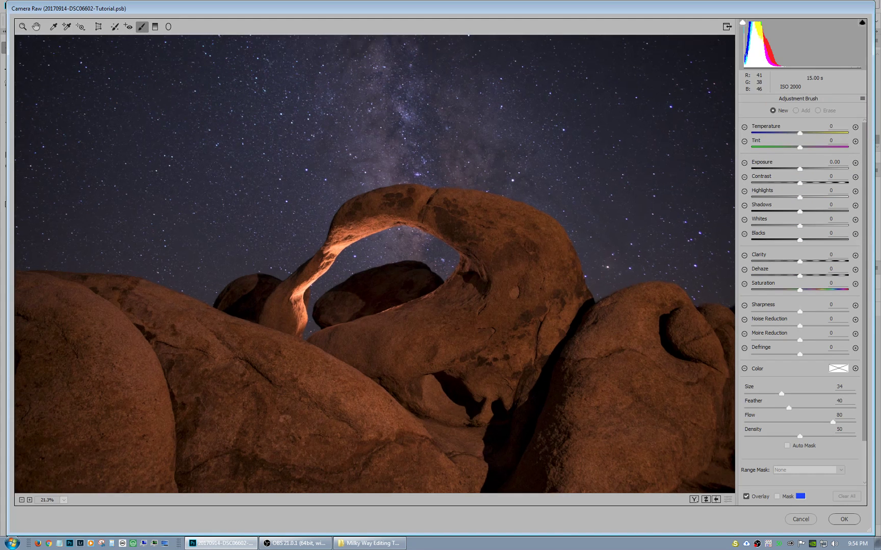
{"action": "scroll", "coordinate": [372, 237], "scroll_direction": "up", "scroll_amount": 4}
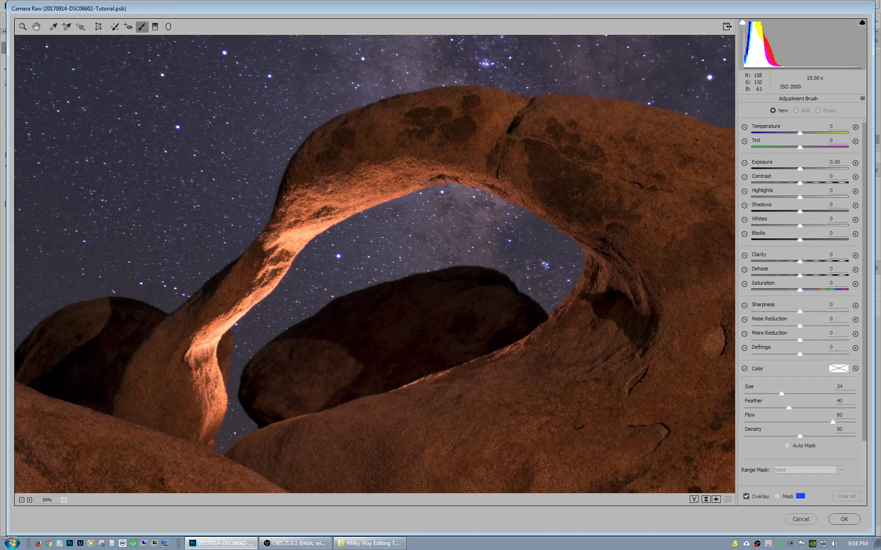
{"action": "scroll", "coordinate": [357, 251], "scroll_direction": "up", "scroll_amount": 1}
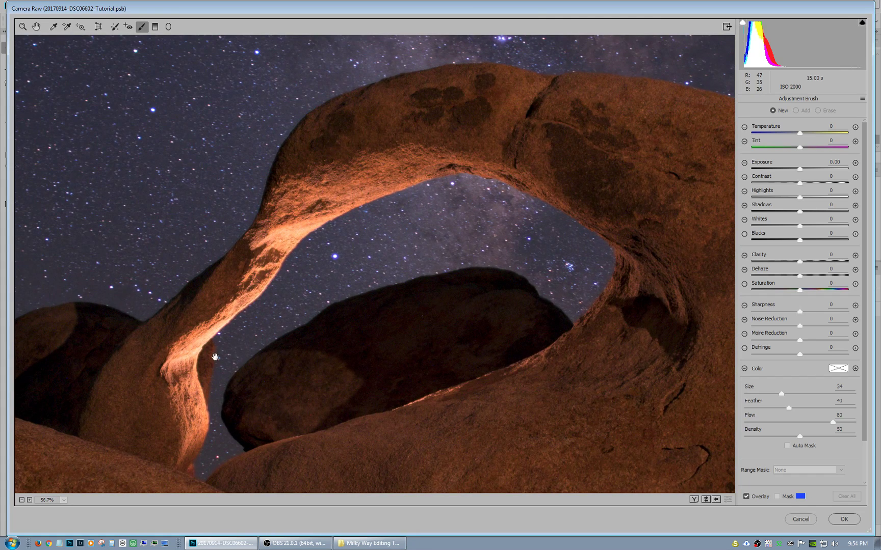
{"action": "left_click_drag", "start_coordinate": [284, 323], "coordinate": [337, 304]}
{"action": "key", "text": "bracketleft"}
{"action": "key", "text": "bracketleft"}
{"action": "key", "text": "bracketleft"}
{"action": "key", "text": "bracketleft"}
{"action": "key", "text": "bracketleft"}
{"action": "key", "text": "bracketleft"}
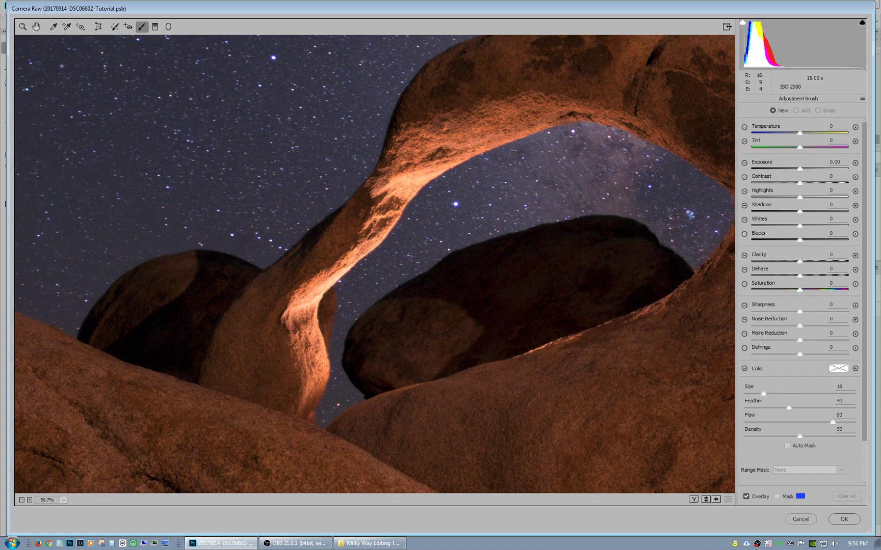
- Set the brush's Highlights to -40 and paint over the brightly lit leg and underside of the arch
{"action": "left_click", "coordinate": [838, 190]}
{"action": "left_click", "coordinate": [836, 176]}
{"action": "type", "text": "-4"}
{"action": "left_click", "coordinate": [835, 191]}
{"action": "key", "text": "["}
{"action": "left_click_drag", "start_coordinate": [316, 379], "coordinate": [317, 364]}
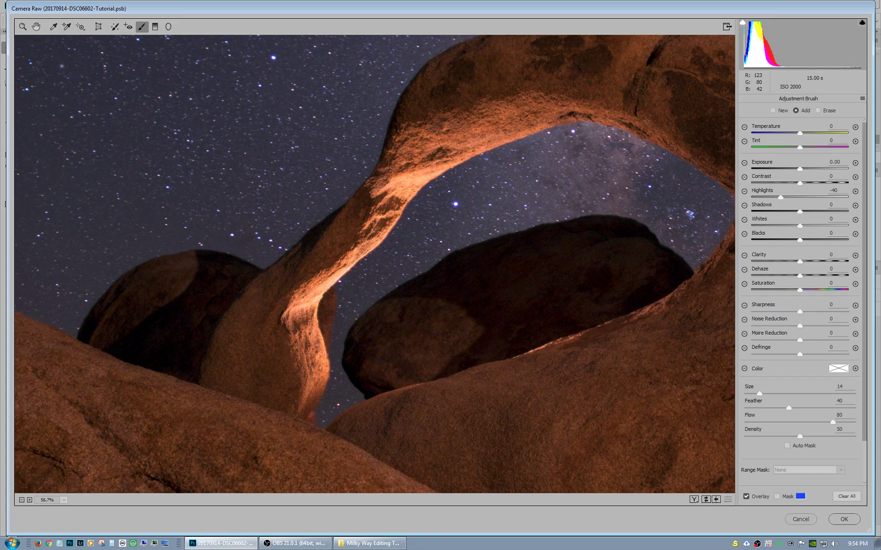
{"action": "left_click_drag", "start_coordinate": [383, 181], "coordinate": [380, 172]}
{"action": "key", "text": "bracketleft"}
{"action": "key", "text": "Delete"}
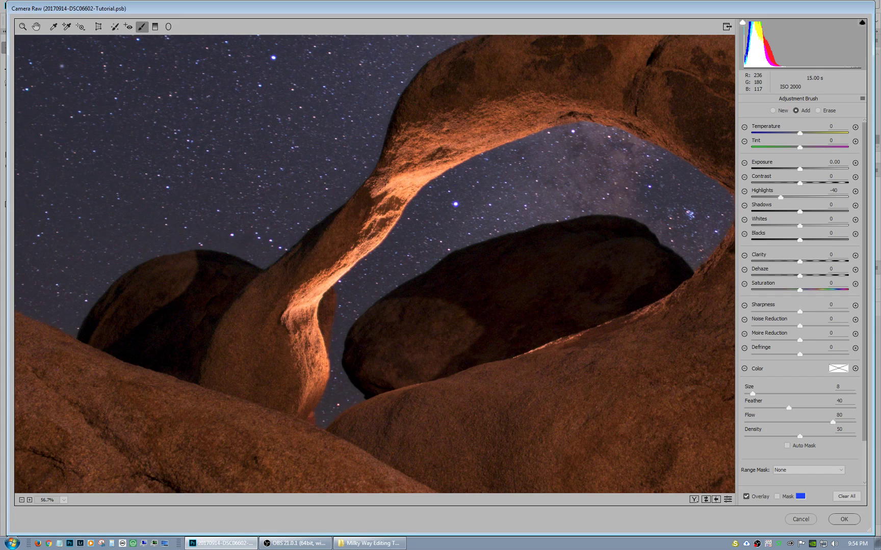
- Compare the brush's Highlights at 0, restore them to -40, and raise the brush Density to 100
{"action": "key", "text": "ctrl+z"}
{"action": "key", "text": "BackSpace"}
{"action": "key", "text": "BackSpace"}
{"action": "type", "text": "0"}
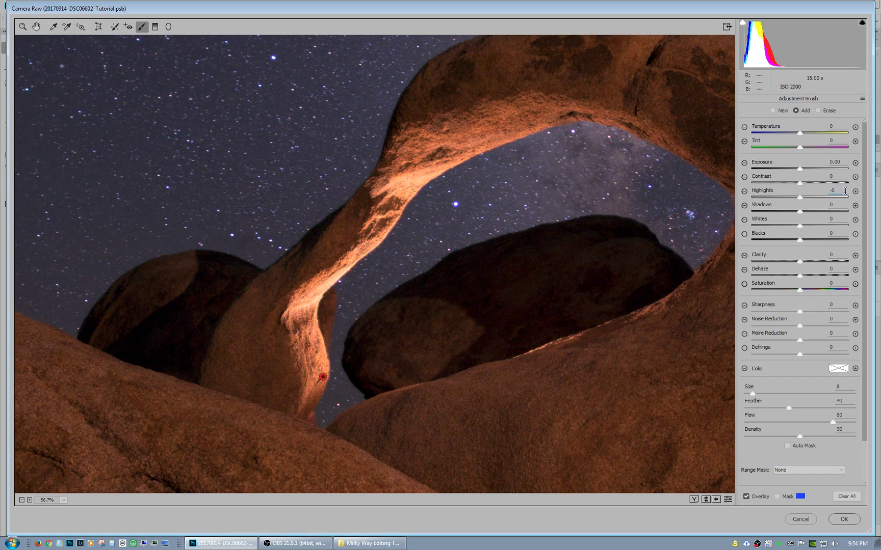
{"action": "key", "text": "BackSpace"}
{"action": "type", "text": "40"}
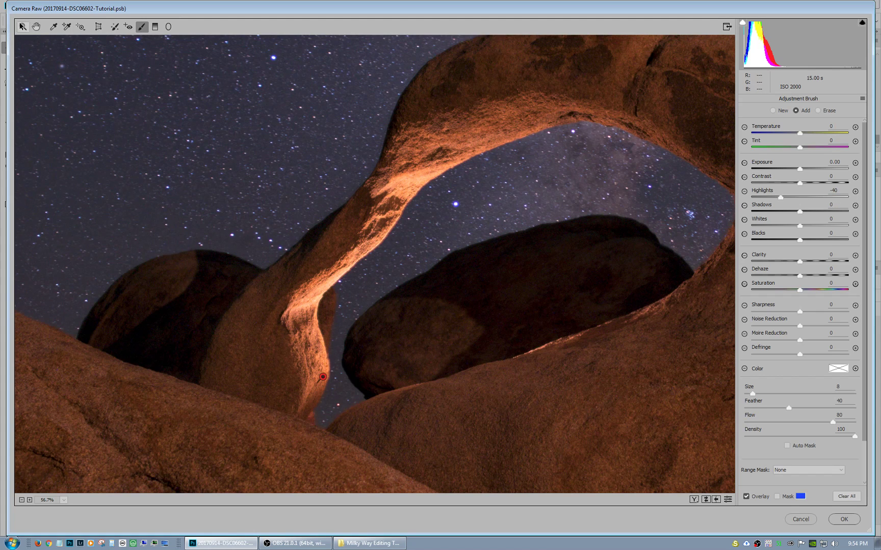
- Leave the Adjustment Brush, check the whole image, and apply the Camera Raw filter to the Ground layer
{"action": "left_click", "coordinate": [35, 26]}
{"action": "key", "text": "ctrl+0"}
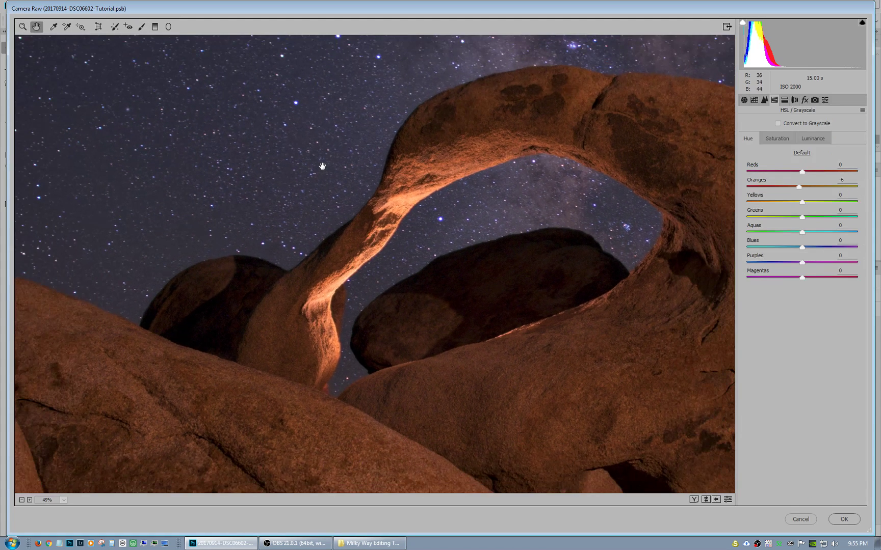
{"action": "scroll", "coordinate": [322, 166], "scroll_direction": "down", "scroll_amount": 5}
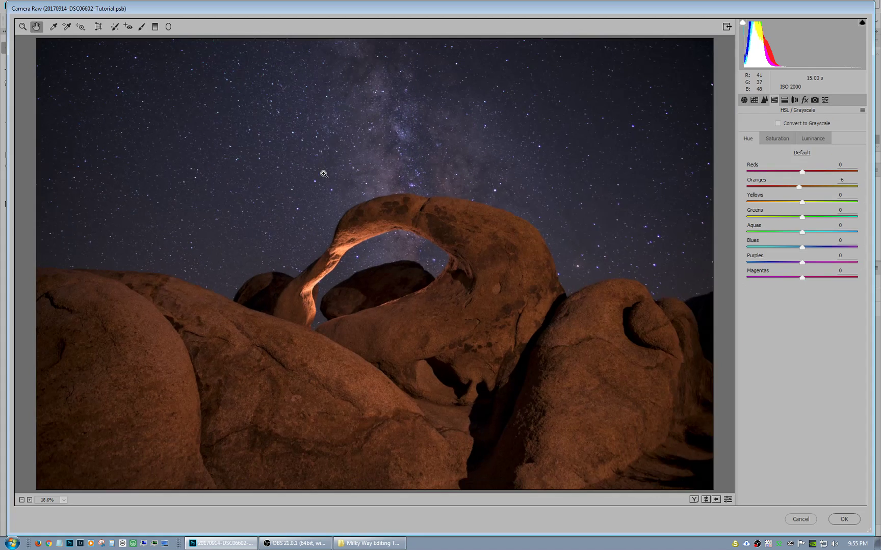
{"action": "scroll", "coordinate": [323, 173], "scroll_direction": "down", "scroll_amount": 1}
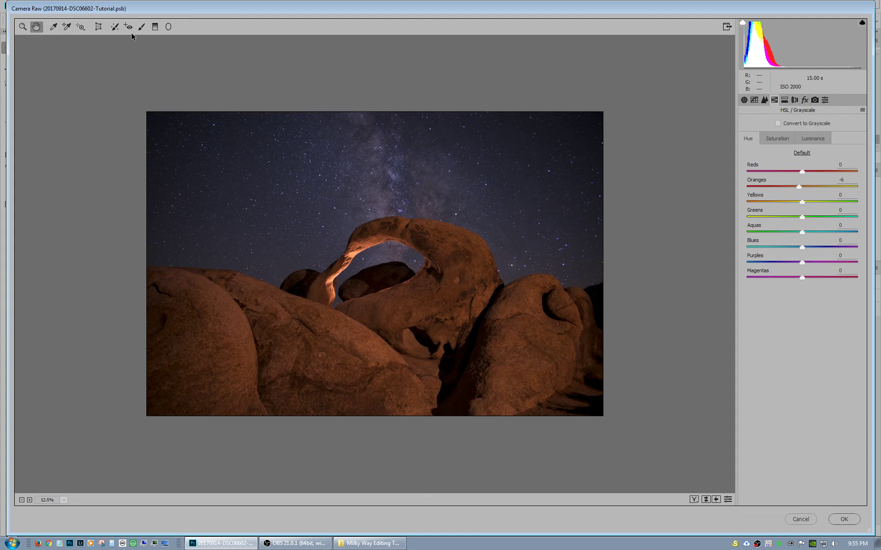
{"action": "left_click", "coordinate": [842, 519]}
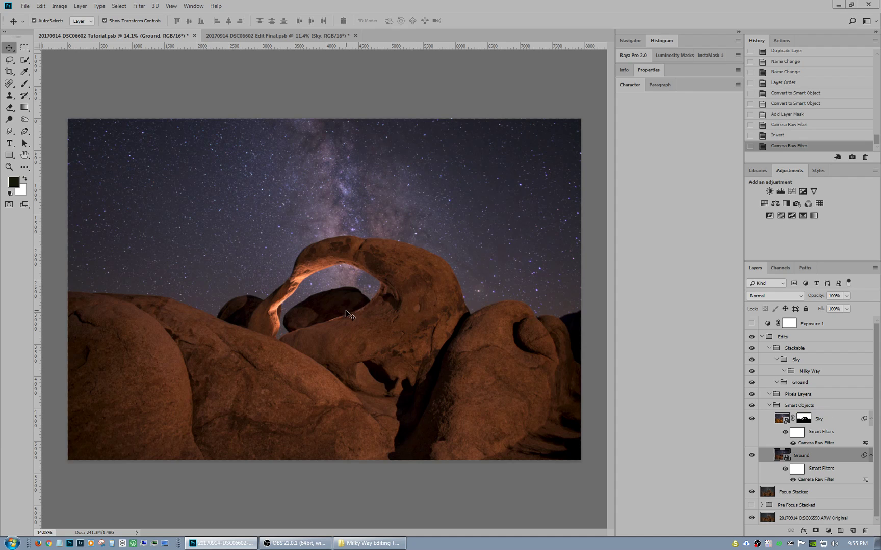
- Compare the Tutorial document with the Edit Final document by switching between them
{"action": "scroll", "coordinate": [347, 314], "scroll_direction": "down", "scroll_amount": 3}
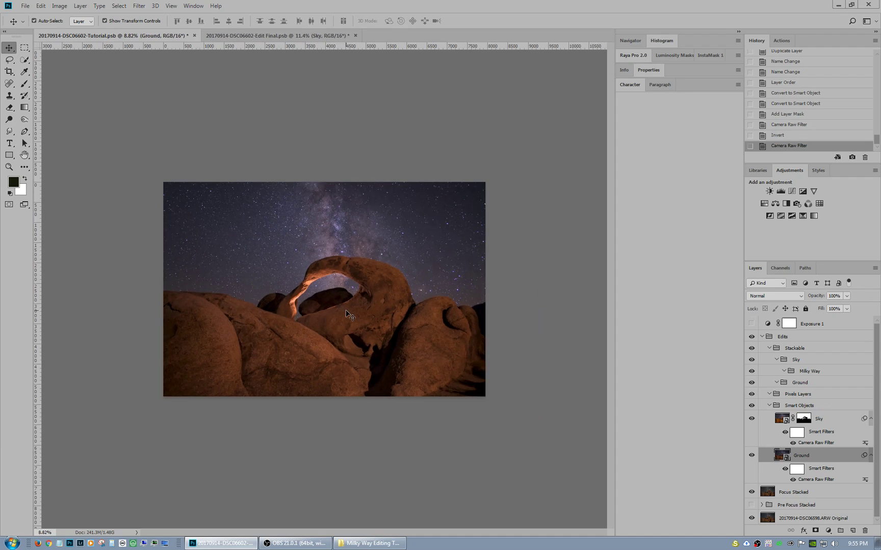
{"action": "left_click", "coordinate": [287, 36]}
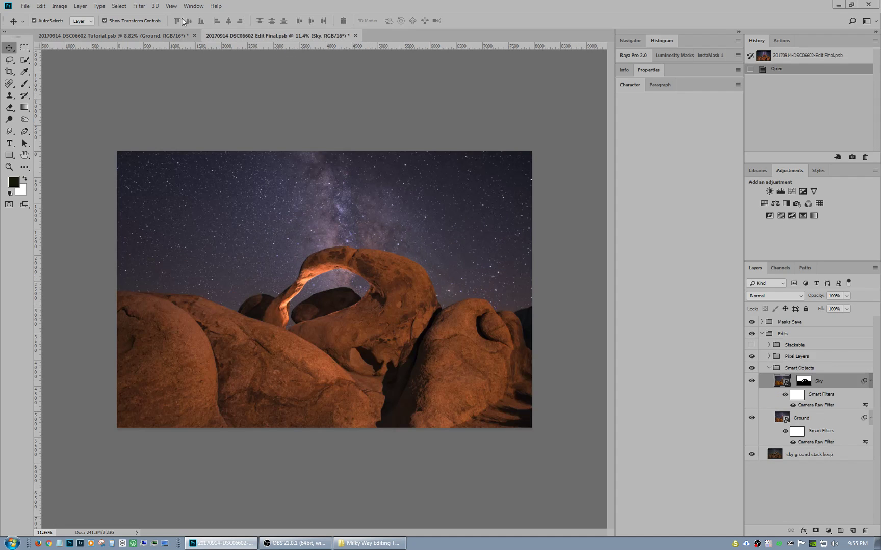
{"action": "left_click", "coordinate": [167, 34]}
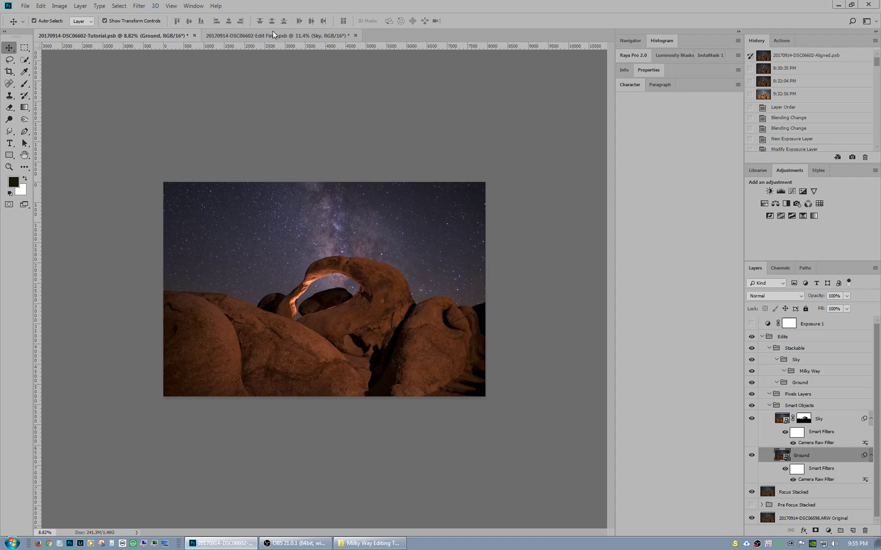
{"action": "scroll", "coordinate": [202, 198], "scroll_direction": "up", "scroll_amount": 3}
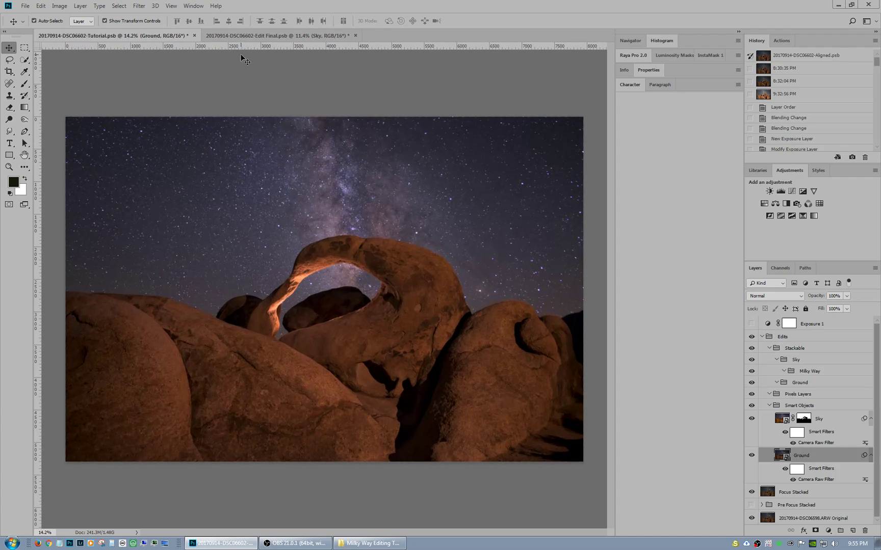
{"action": "left_click", "coordinate": [247, 36]}
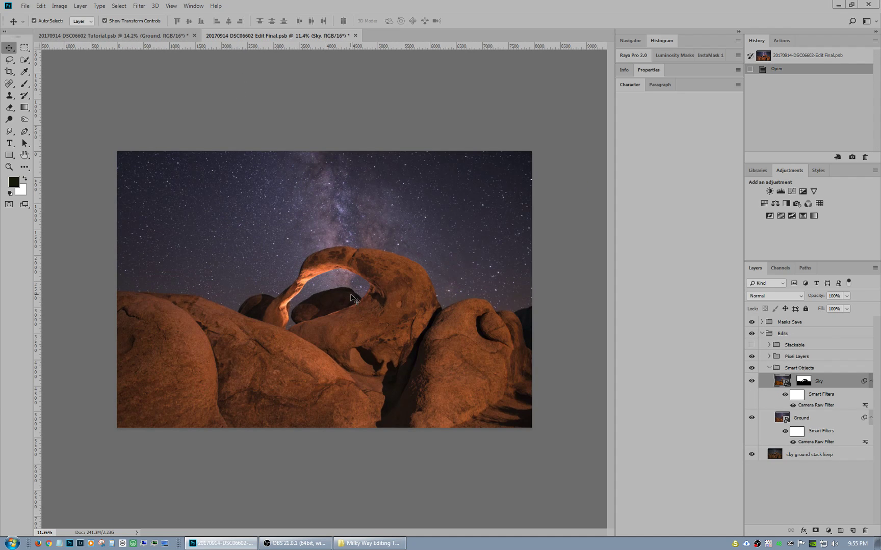
- Examine the Camera Raw settings of the Ground layer in the Edit Final document, including its Graduated Filter, and leave them unchanged
{"action": "left_click", "coordinate": [814, 442]}
{"action": "double_click", "coordinate": [817, 444]}
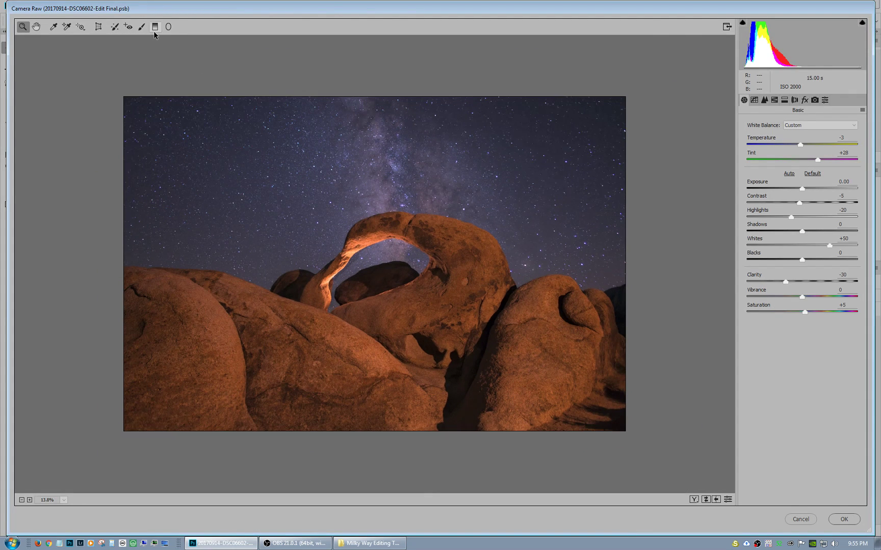
{"action": "left_click", "coordinate": [155, 30]}
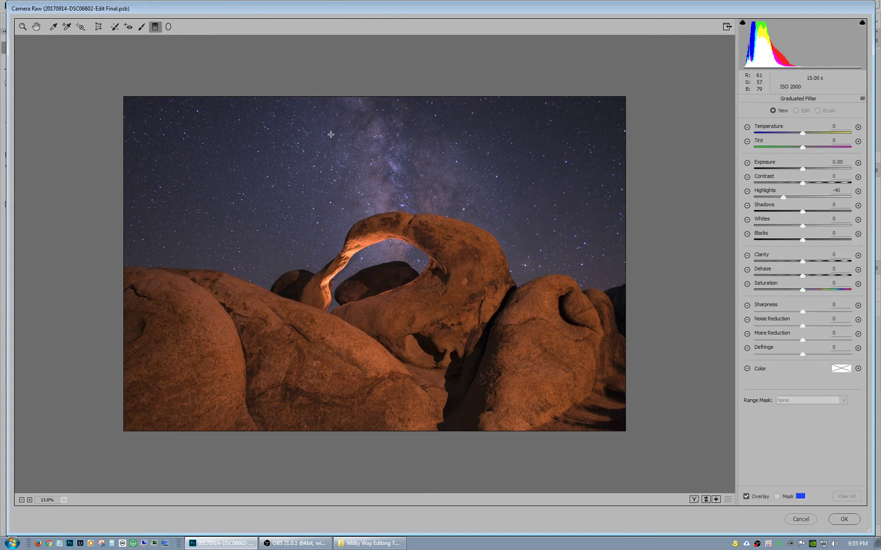
{"action": "left_click", "coordinate": [36, 26]}
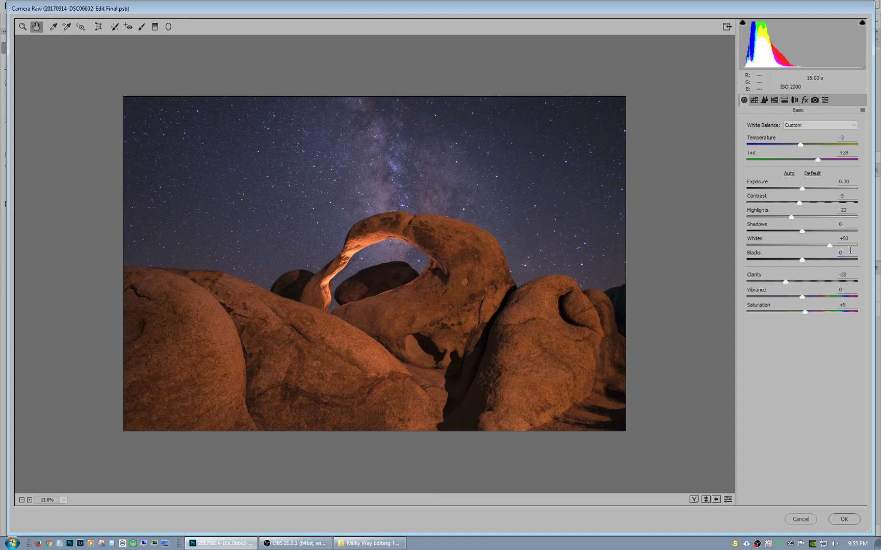
{"action": "left_click", "coordinate": [805, 523]}
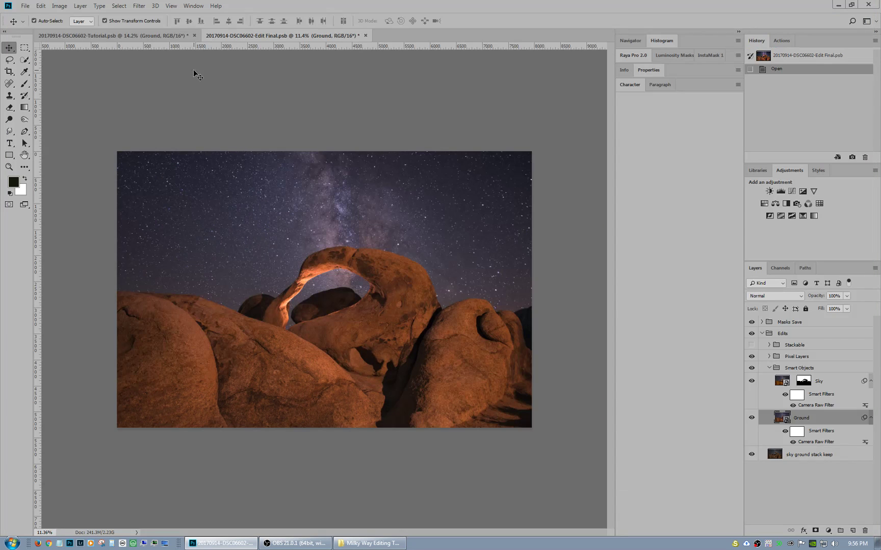
- In the Tutorial document, set the Ground layer's Camera Raw Whites to +50, Blacks to 0 and Clarity to -30, and apply the filter
{"action": "left_click", "coordinate": [146, 35]}
{"action": "double_click", "coordinate": [822, 480]}
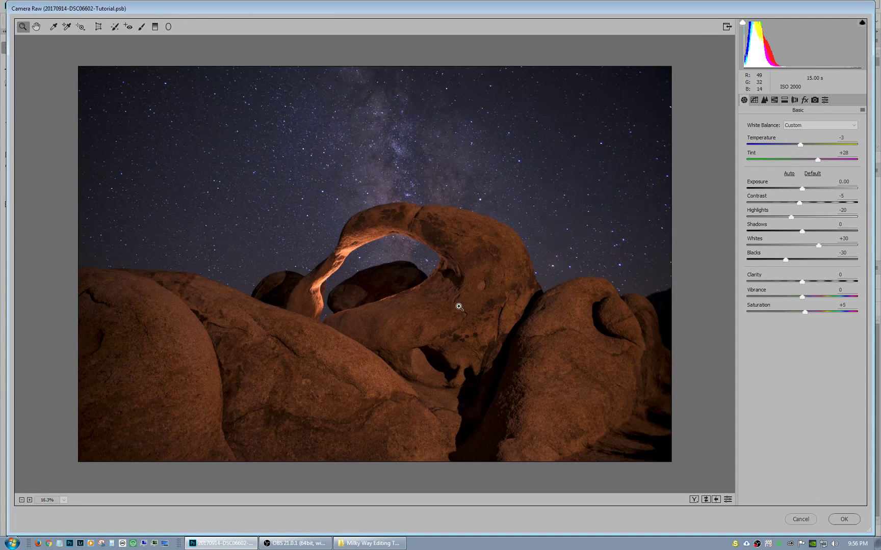
{"action": "left_click", "coordinate": [850, 238]}
{"action": "type", "text": "50"}
{"action": "key", "text": "Tab"}
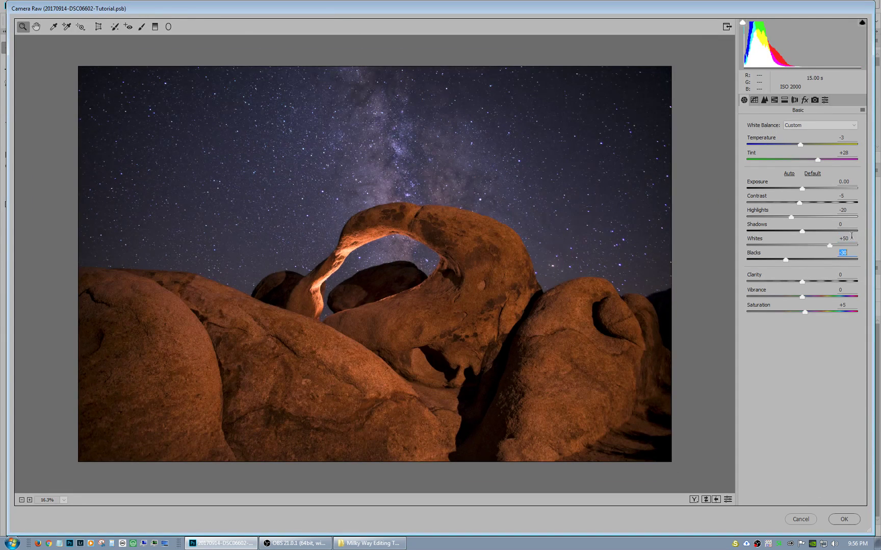
{"action": "type", "text": "0"}
{"action": "key", "text": "Tab"}
{"action": "type", "text": "-30"}
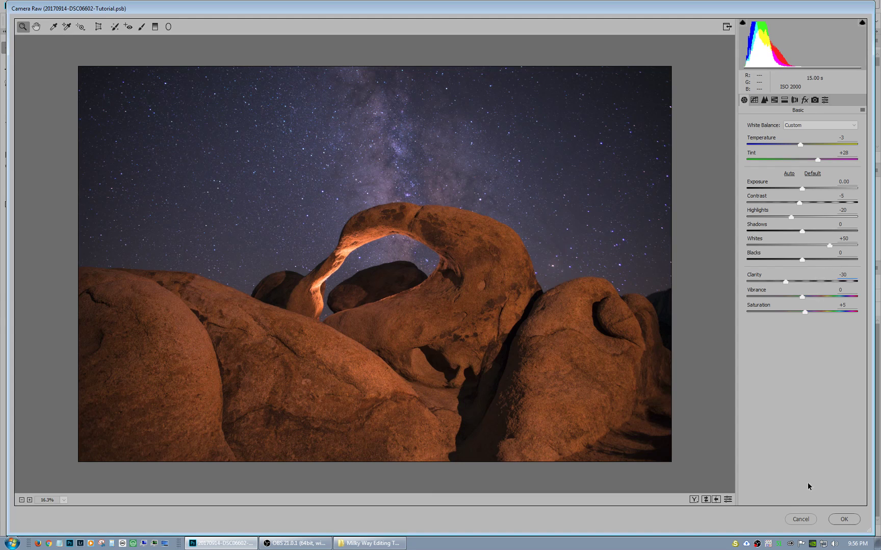
{"action": "left_click", "coordinate": [844, 520]}
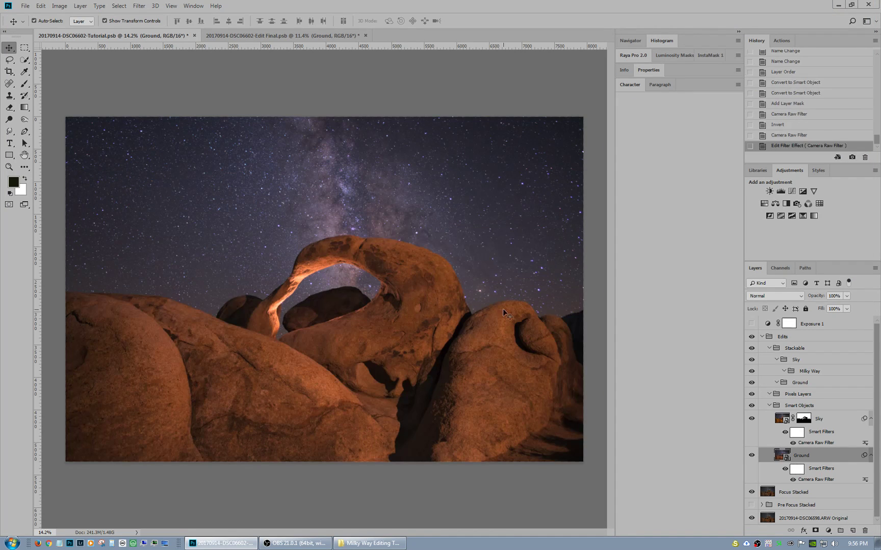
- Fit the Tutorial and Edit Final documents to the screen at the same scale and compare their tones
{"action": "left_click", "coordinate": [262, 33]}
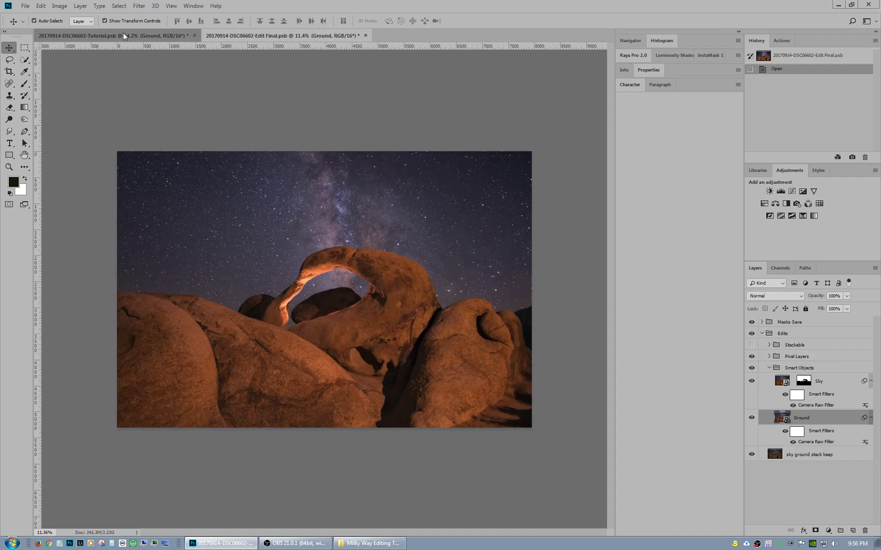
{"action": "left_click", "coordinate": [123, 32]}
{"action": "left_click", "coordinate": [239, 39]}
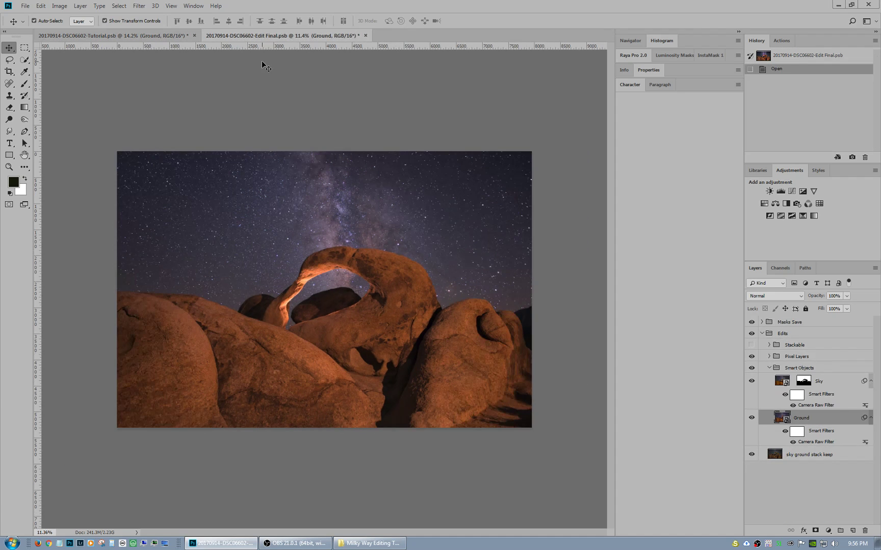
{"action": "key", "text": "ctrl+0"}
{"action": "left_click", "coordinate": [158, 32]}
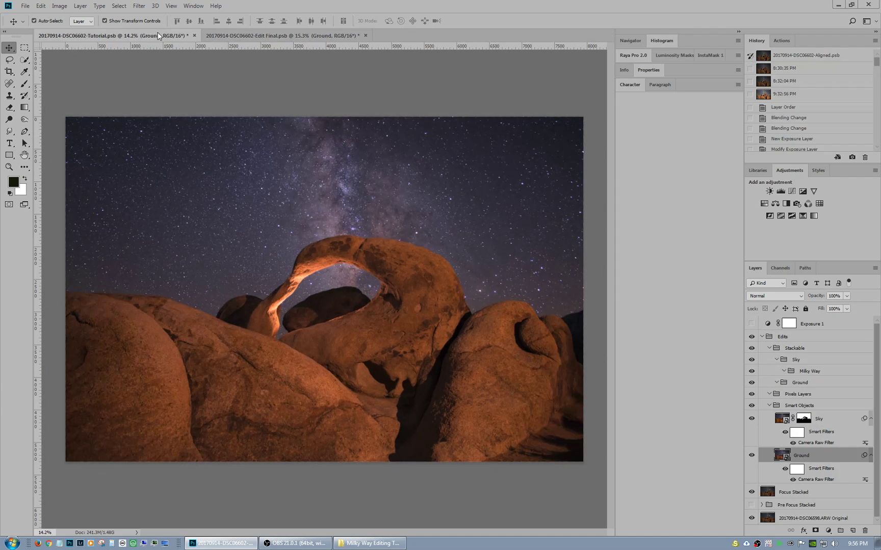
{"action": "key", "text": "ctrl+0"}
{"action": "left_click", "coordinate": [252, 35]}
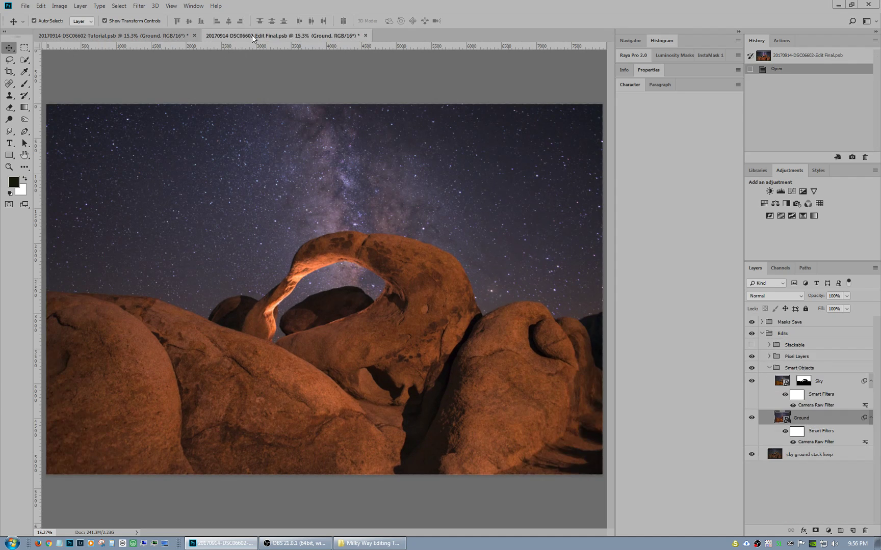
{"action": "left_click", "coordinate": [122, 35]}
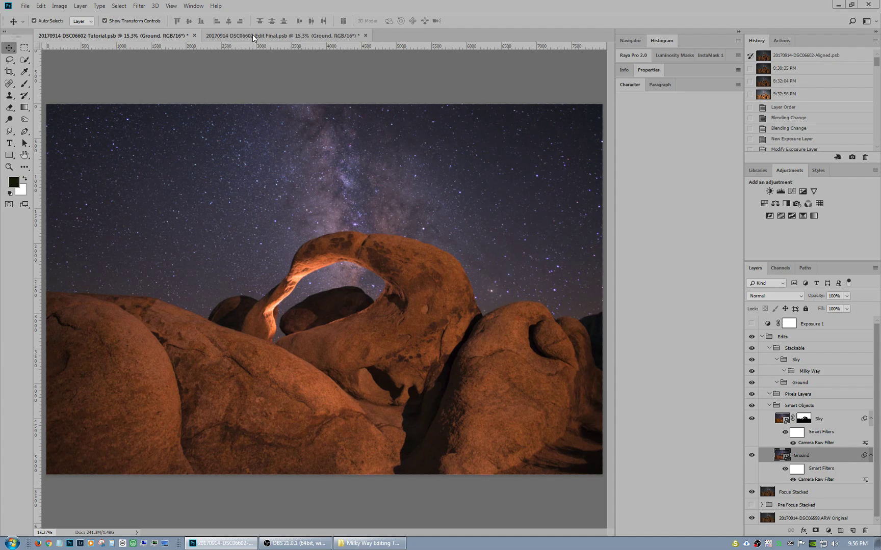
- Set the lens vignetting correction amount to +50 in the Ground layer's Camera Raw filter and apply it
{"action": "double_click", "coordinate": [818, 481]}
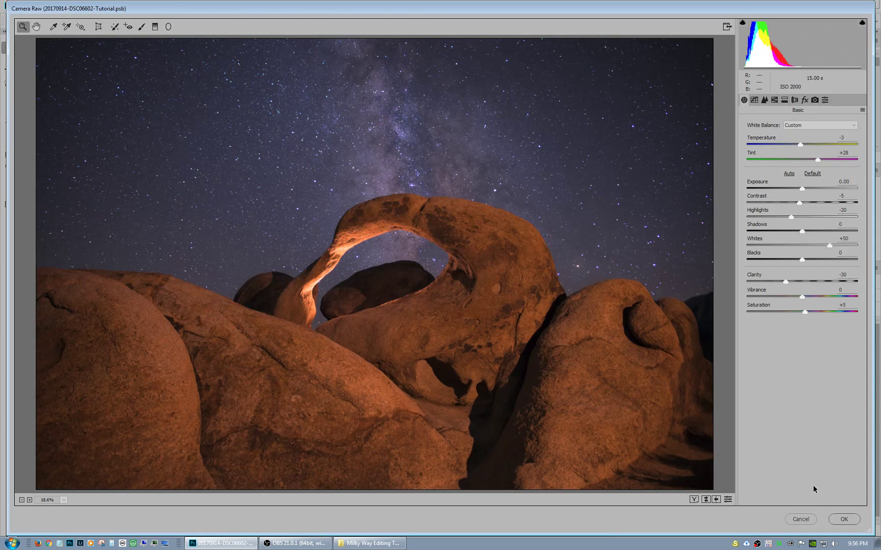
{"action": "left_click", "coordinate": [795, 101]}
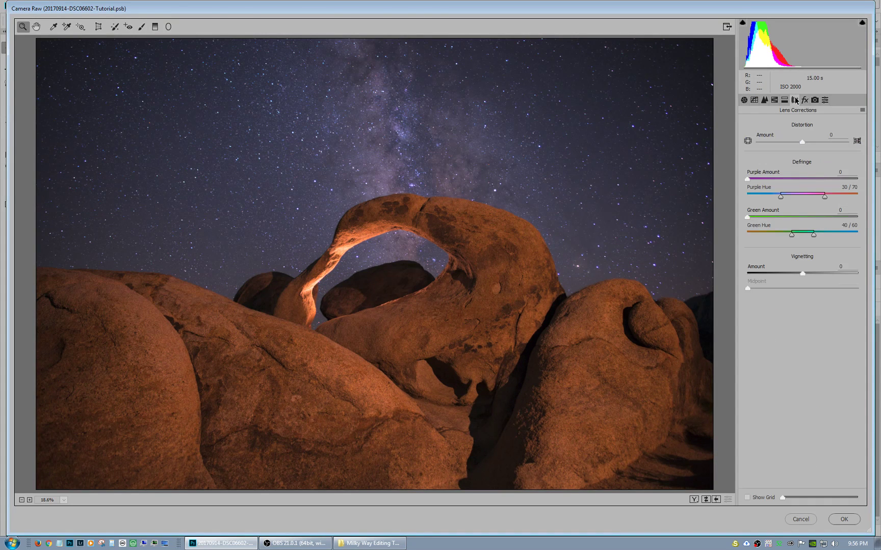
{"action": "left_click", "coordinate": [850, 266]}
{"action": "type", "text": "50"}
{"action": "key", "text": "Return"}
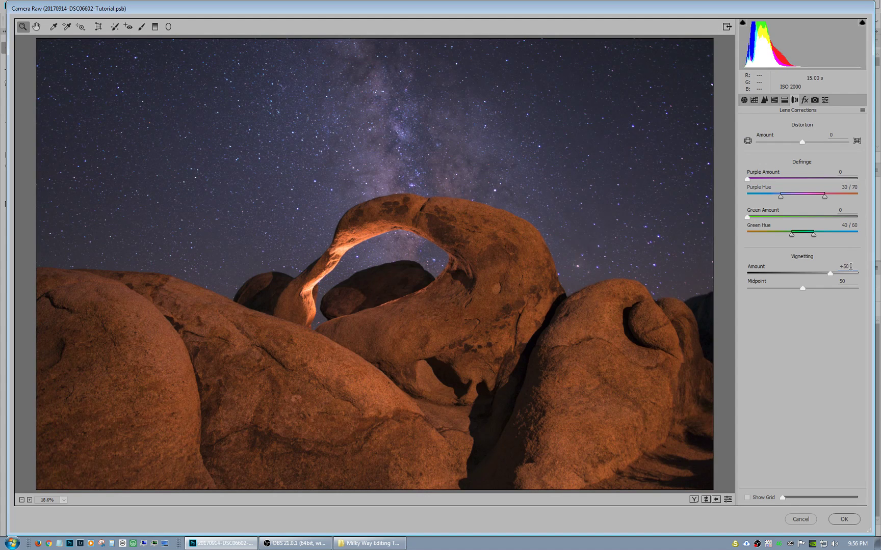
{"action": "left_click", "coordinate": [846, 520]}
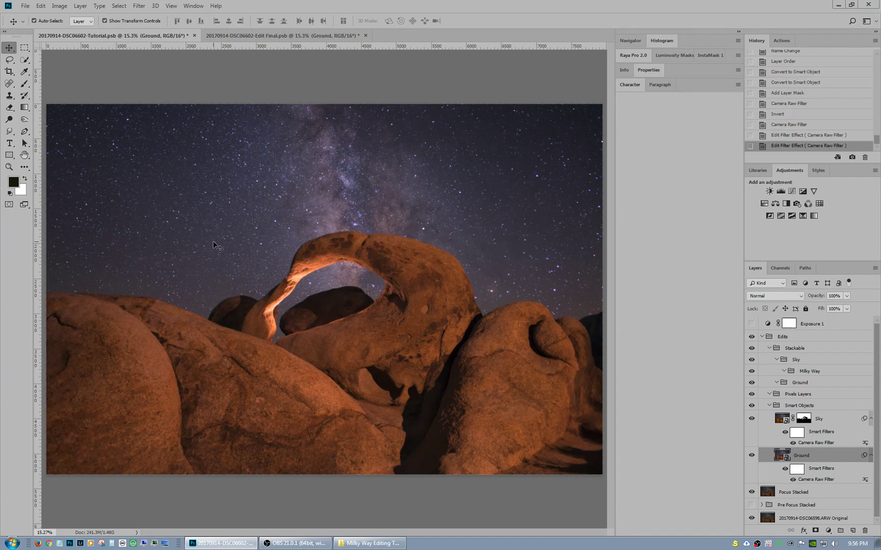
- Compare the vignetting and rock brightness of the Tutorial image with Edit Final by switching repeatedly between the documents
{"action": "scroll", "coordinate": [125, 181], "scroll_direction": "down", "scroll_amount": 2}
{"action": "left_click", "coordinate": [210, 34]}
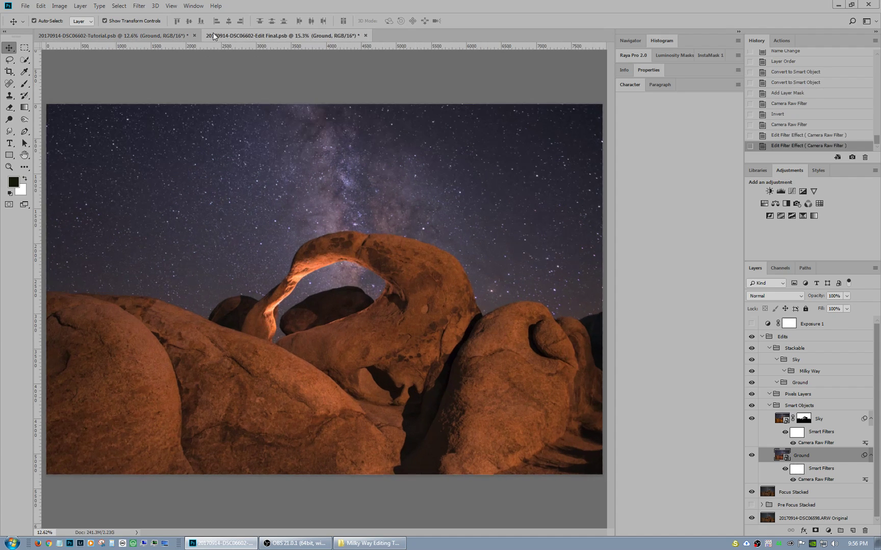
{"action": "left_click", "coordinate": [110, 30]}
{"action": "scroll", "coordinate": [109, 30], "scroll_direction": "up", "scroll_amount": 2}
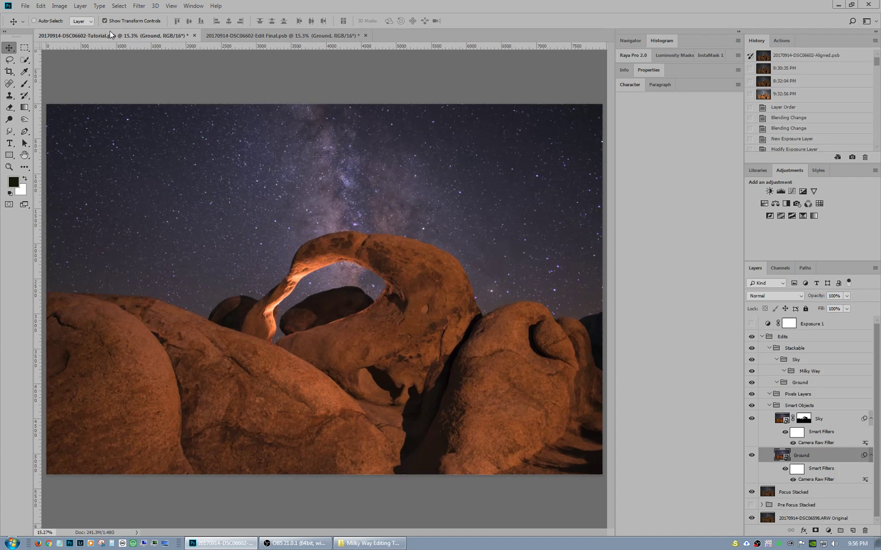
{"action": "left_click", "coordinate": [232, 31]}
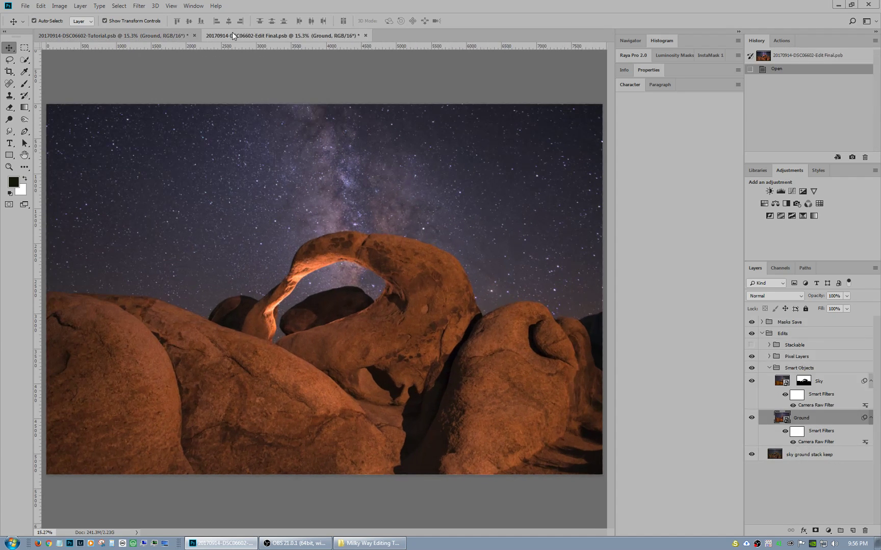
{"action": "left_click", "coordinate": [152, 30]}
{"action": "left_click", "coordinate": [257, 38]}
{"action": "left_click", "coordinate": [150, 38]}
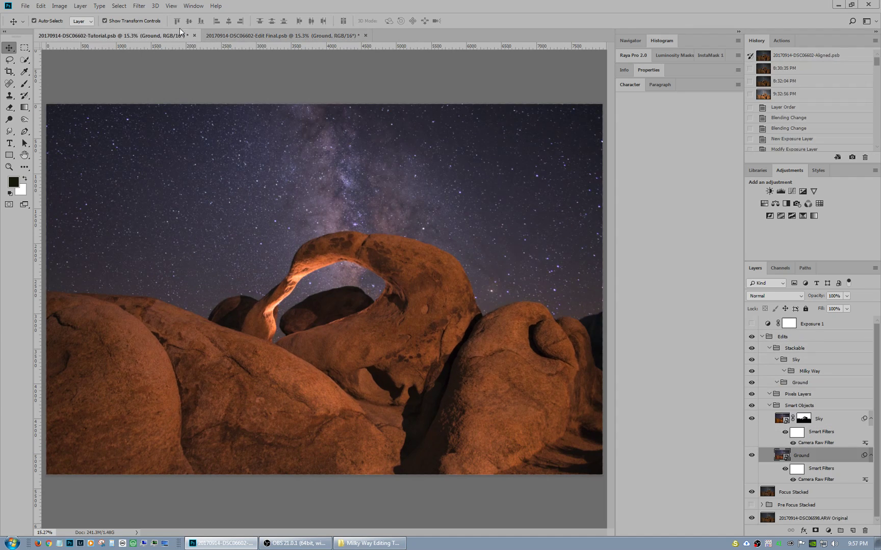
{"action": "left_click", "coordinate": [223, 36]}
{"action": "left_click", "coordinate": [132, 35]}
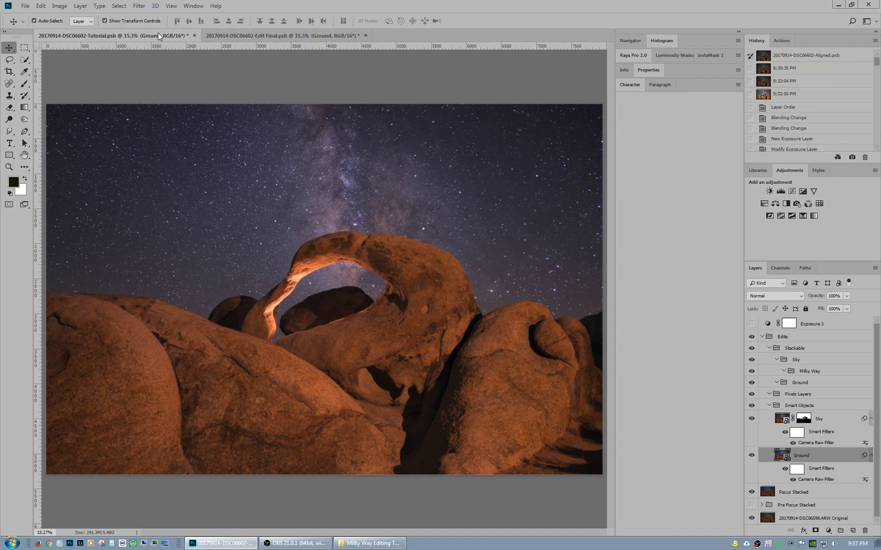
{"action": "left_click", "coordinate": [277, 37]}
{"action": "left_click", "coordinate": [181, 38]}
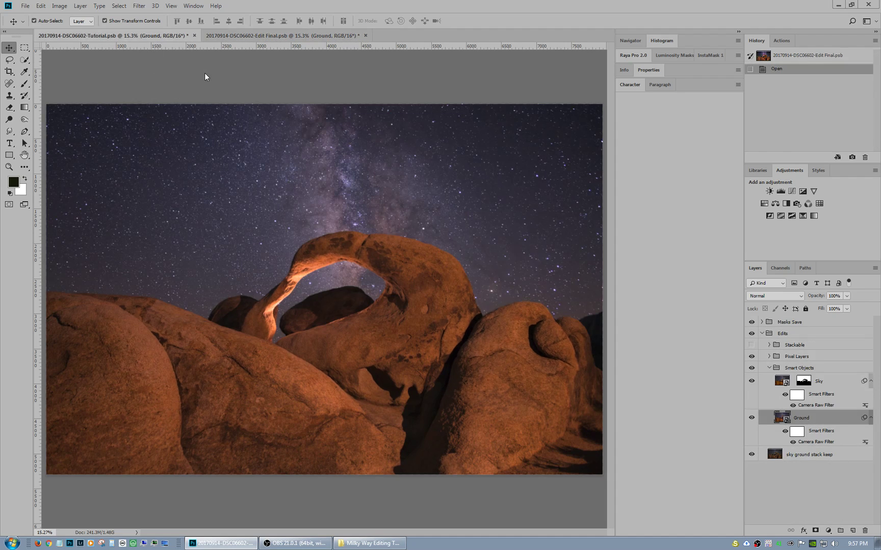
{"action": "left_click", "coordinate": [256, 36]}
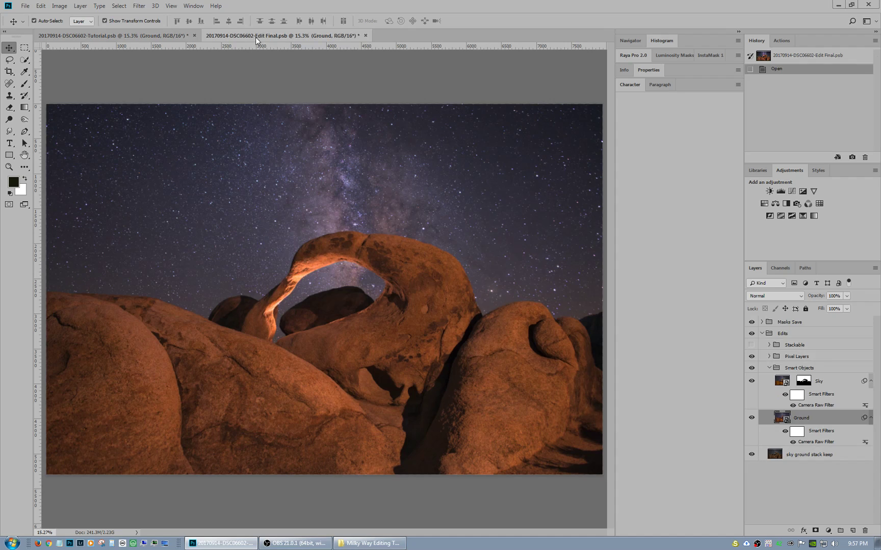
{"action": "left_click", "coordinate": [167, 32]}
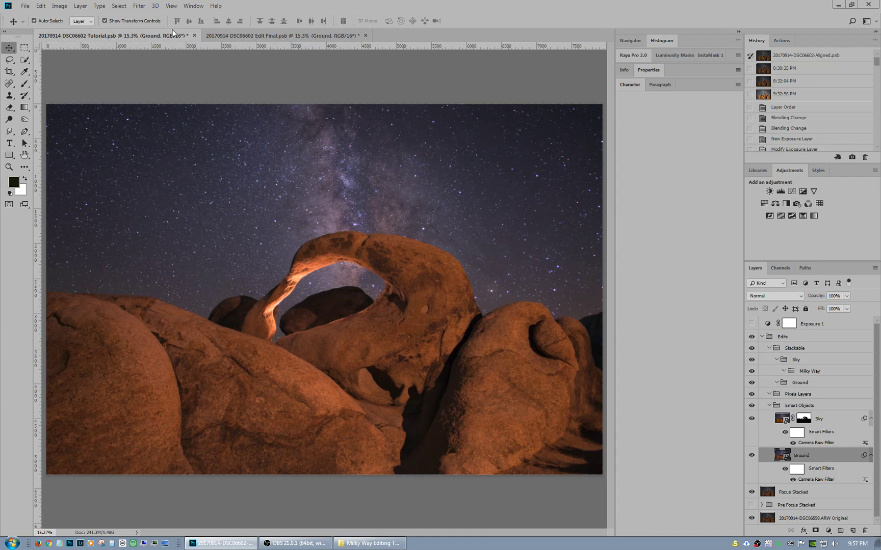
{"action": "left_click", "coordinate": [218, 36]}
{"action": "left_click", "coordinate": [168, 35]}
- Reopen the Ground layer's Camera Raw filter and set Highlights to -70 for the existing Adjustment Brush area on the arch
{"action": "double_click", "coordinate": [818, 480]}
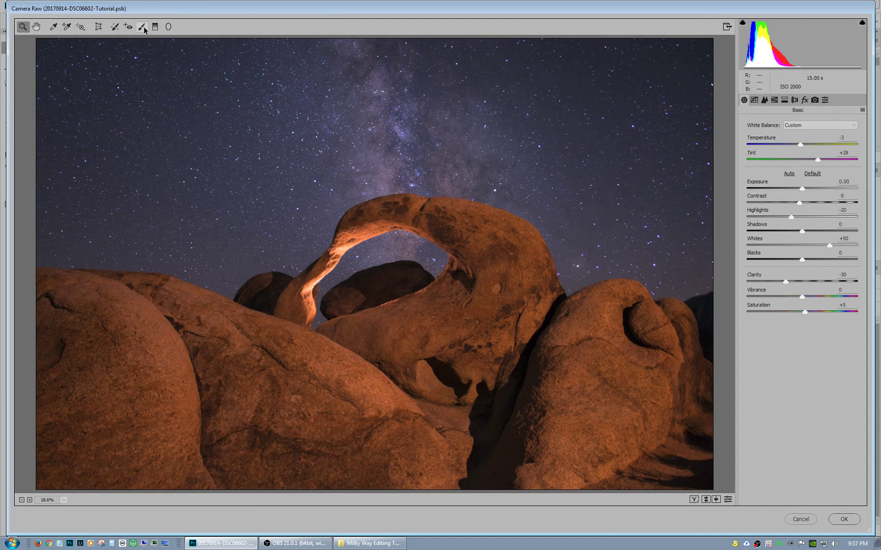
{"action": "left_click", "coordinate": [142, 27]}
{"action": "left_click", "coordinate": [317, 309]}
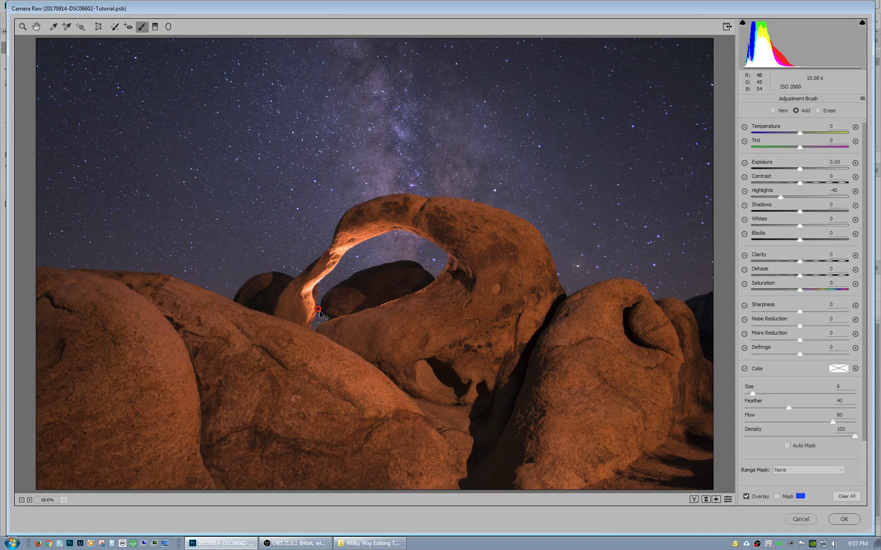
{"action": "left_click", "coordinate": [840, 190]}
{"action": "key", "text": "BackSpace"}
{"action": "type", "text": "6"}
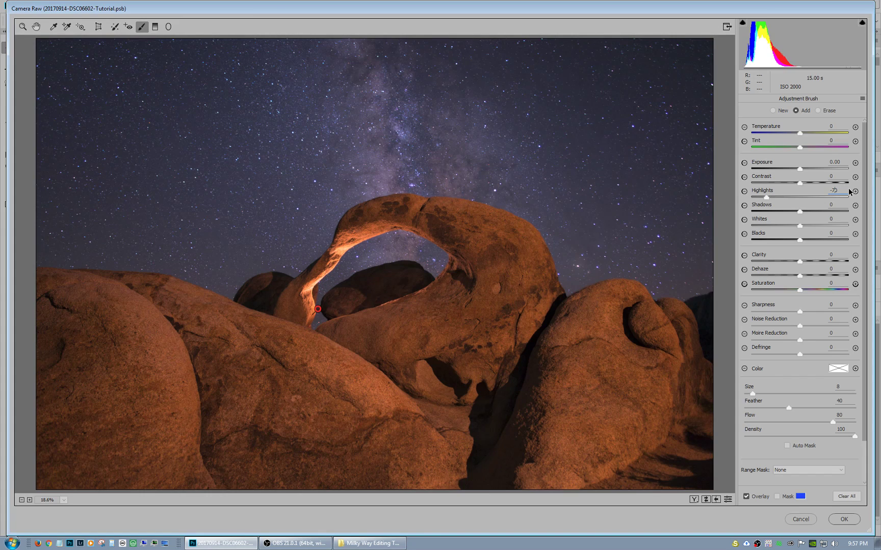
- Clean up the brush mask beside the arch's lit leg by erasing with the mask overlay as a guide, and apply the Camera Raw filter
{"action": "left_click", "coordinate": [787, 497]}
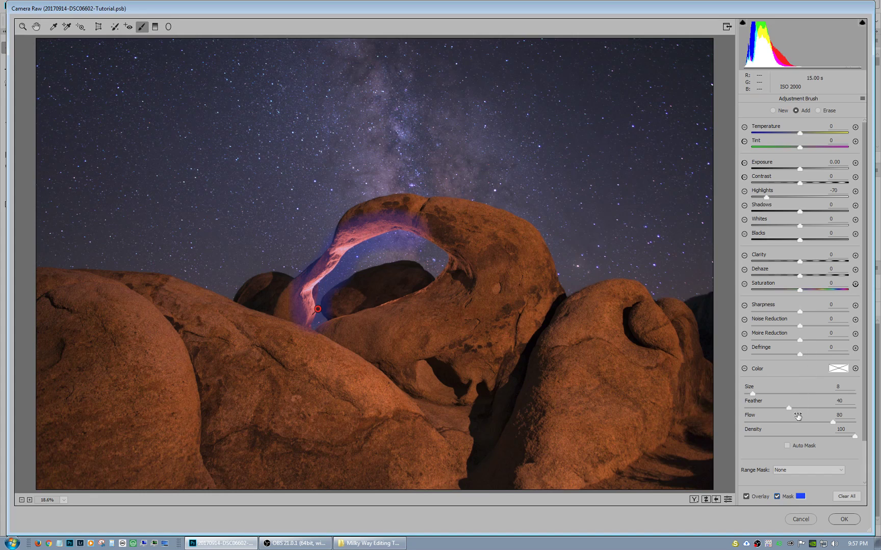
{"action": "left_click", "coordinate": [821, 110]}
{"action": "left_click_drag", "start_coordinate": [266, 267], "coordinate": [270, 262]}
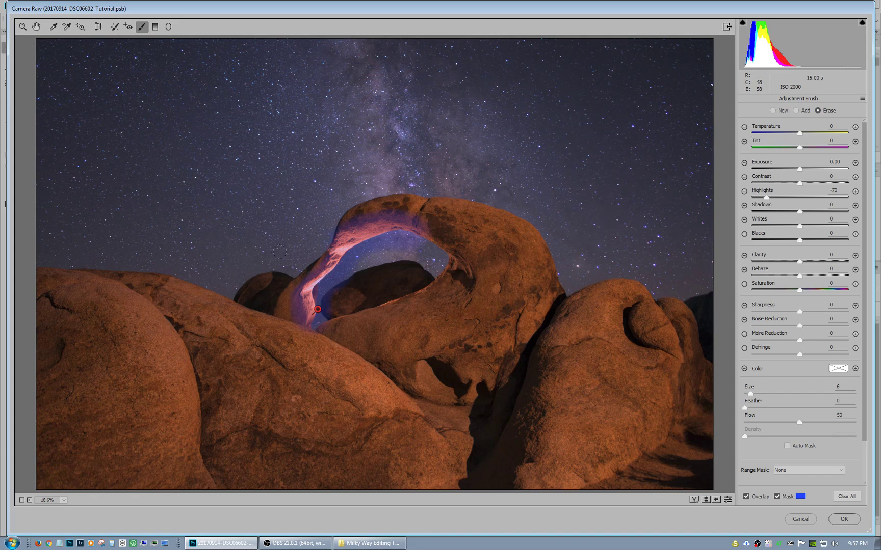
{"action": "left_click", "coordinate": [776, 496]}
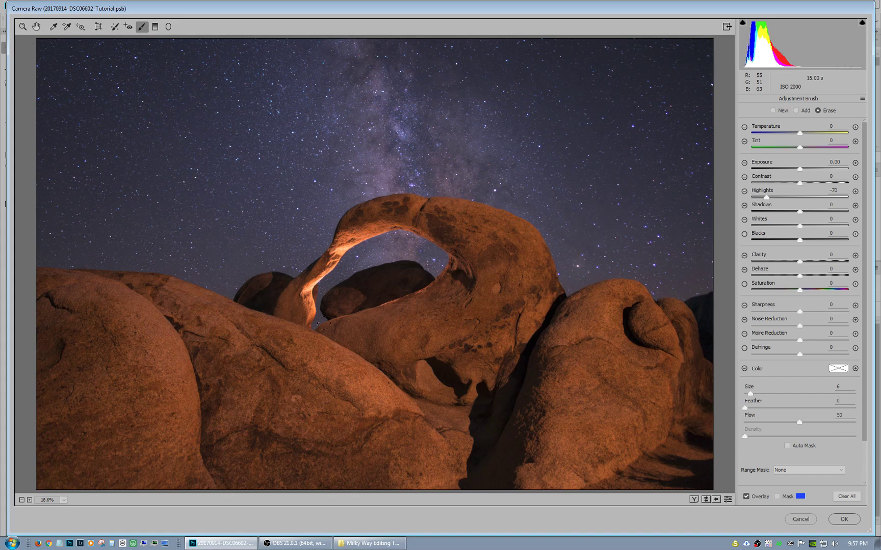
{"action": "key", "text": "bracketleft"}
{"action": "key", "text": "bracketleft"}
{"action": "key", "text": "bracketleft"}
{"action": "left_click", "coordinate": [842, 520]}
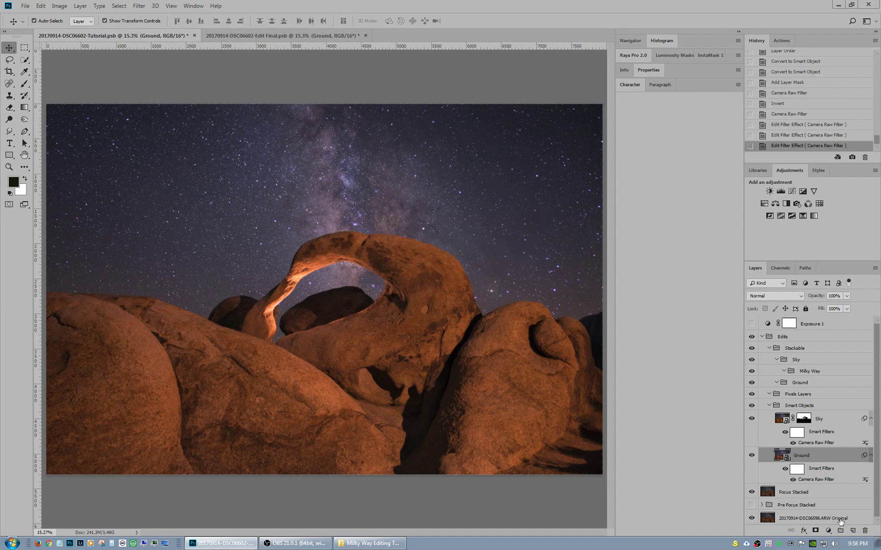
- Compare the arch's highlights in the Tutorial document with those in Edit Final
{"action": "left_click", "coordinate": [289, 37]}
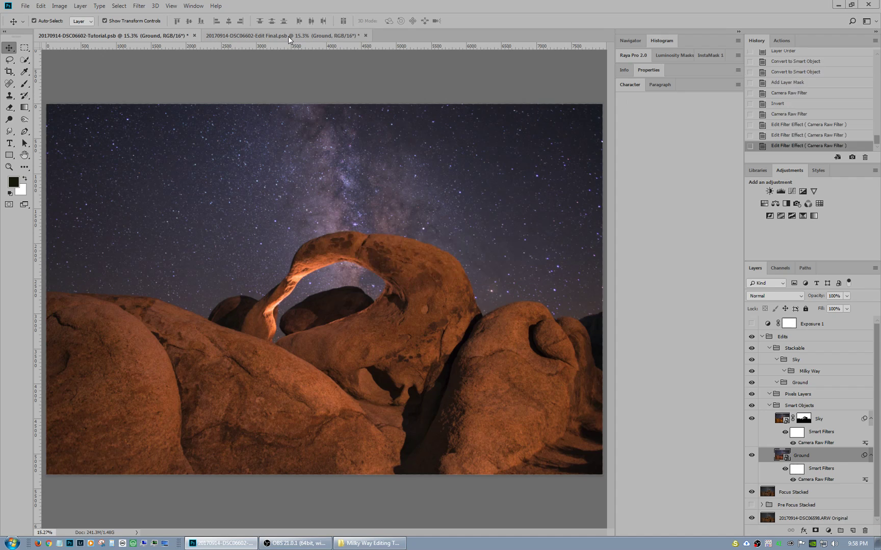
{"action": "left_click", "coordinate": [168, 36]}
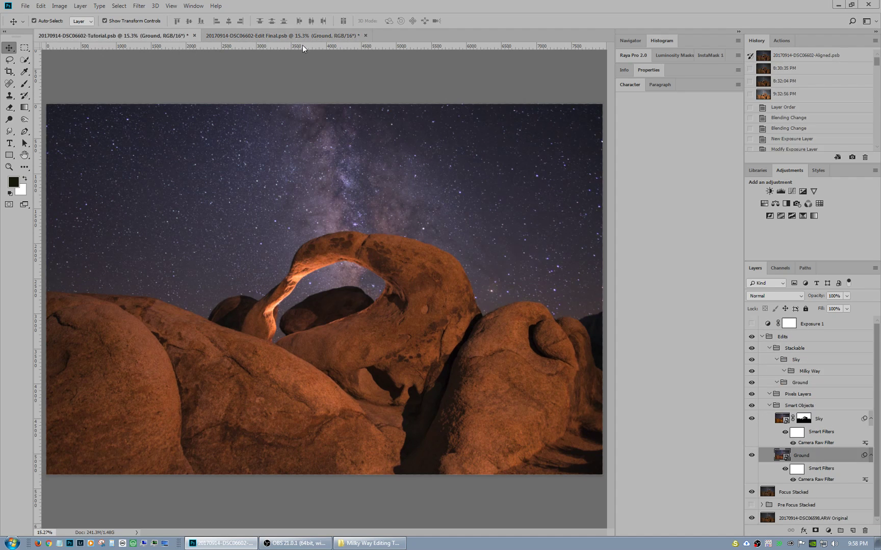
{"action": "left_click", "coordinate": [284, 35]}
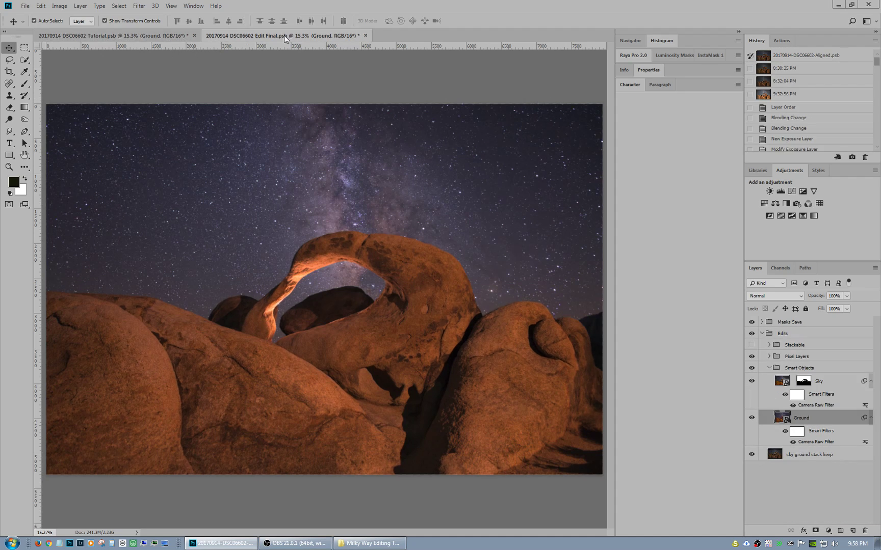
- In the Tutorial document, select the Sky layer's mask and inspect its edge along the arch's outer curve, toggling the mask overlay
{"action": "left_click", "coordinate": [151, 37]}
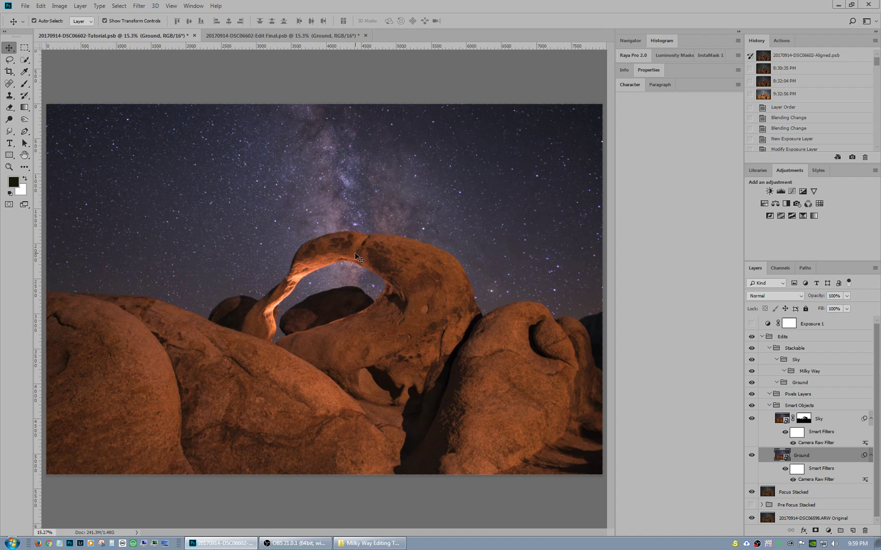
{"action": "scroll", "coordinate": [455, 235], "scroll_direction": "up", "scroll_amount": 5}
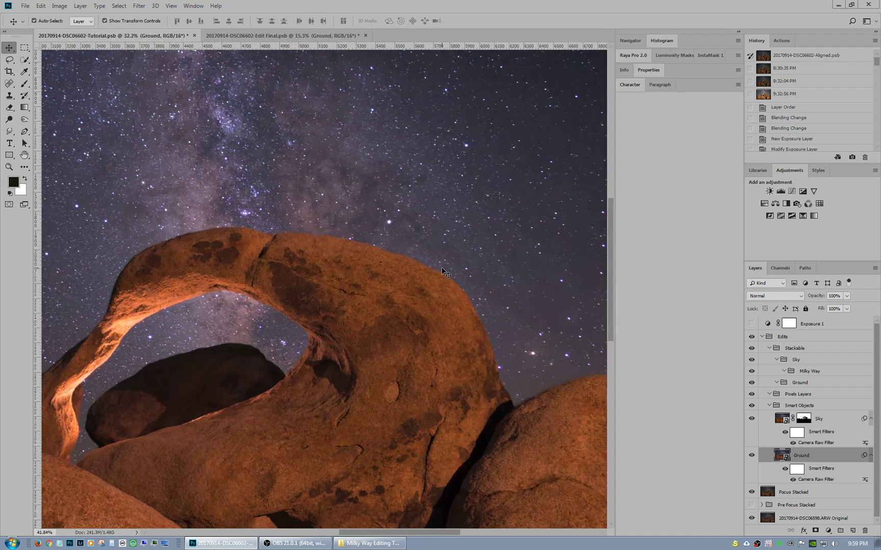
{"action": "scroll", "coordinate": [441, 267], "scroll_direction": "up", "scroll_amount": 6}
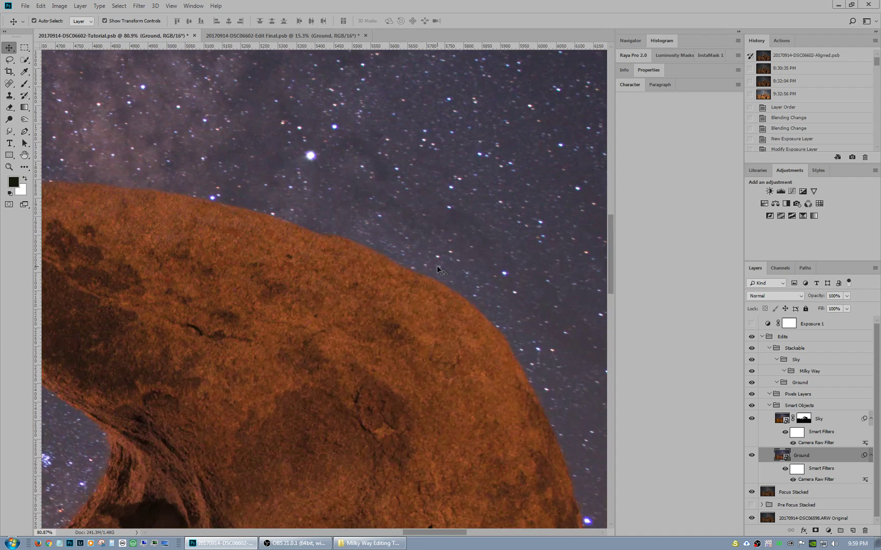
{"action": "left_click", "coordinate": [803, 418]}
{"action": "key", "text": "backslash"}
{"action": "scroll", "coordinate": [414, 279], "scroll_direction": "up", "scroll_amount": 6}
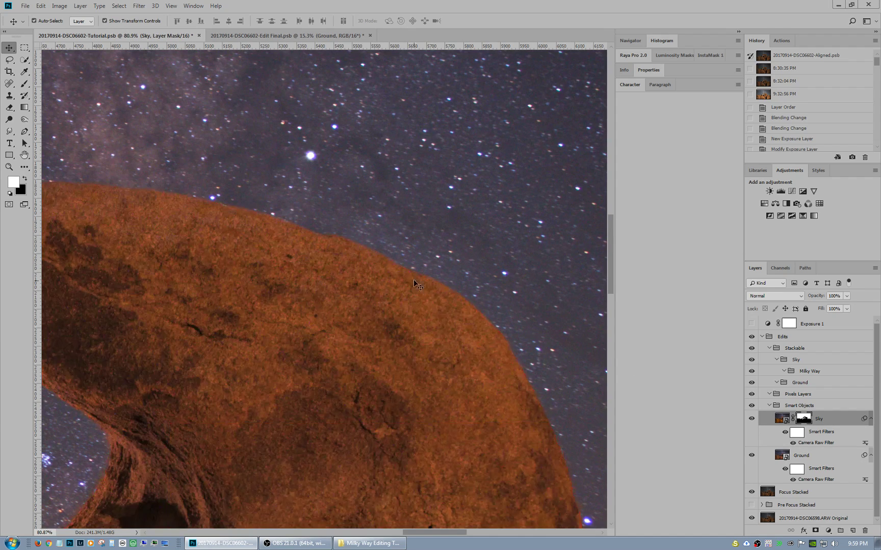
{"action": "key", "text": "backslash"}
{"action": "scroll", "coordinate": [379, 255], "scroll_direction": "down", "scroll_amount": 5}
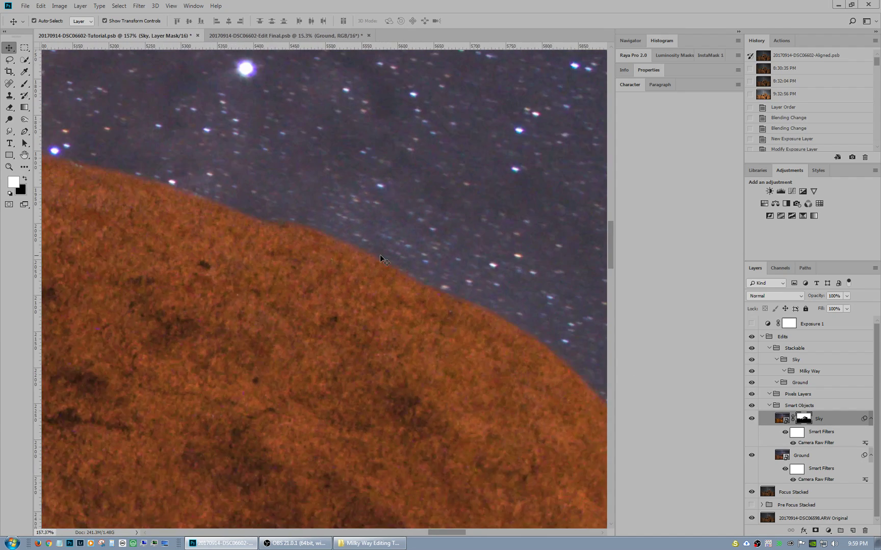
{"action": "left_click_drag", "start_coordinate": [549, 438], "coordinate": [209, 135]}
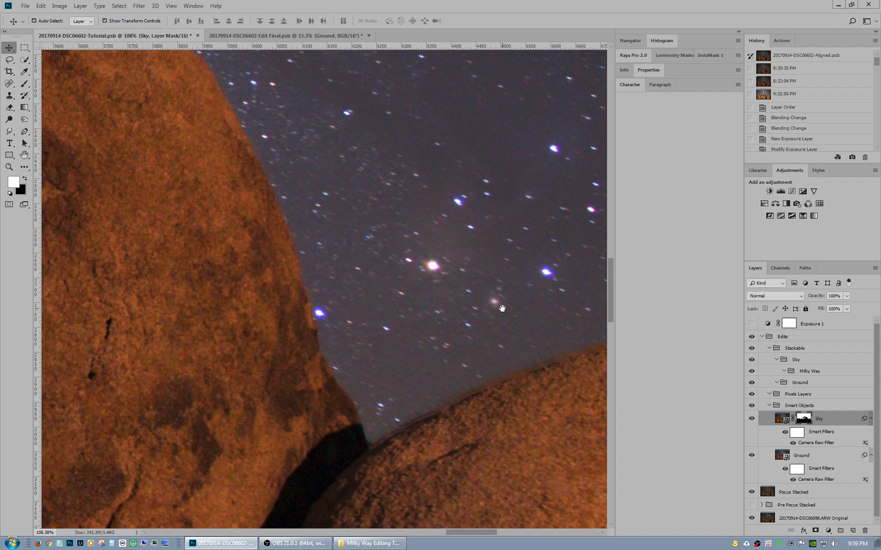
- Check how the Sky mask follows the boulders right of the arch by comparing the edge with and without the mask overlay
{"action": "left_click_drag", "start_coordinate": [501, 308], "coordinate": [299, 355]}
{"action": "scroll", "coordinate": [385, 398], "scroll_direction": "up", "scroll_amount": 3}
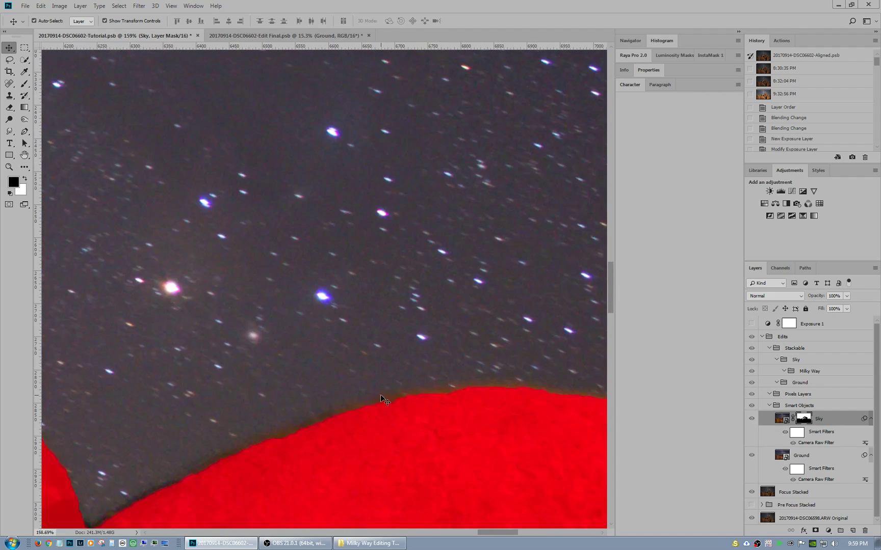
{"action": "key", "text": "backslash"}
{"action": "key", "text": "x"}
{"action": "scroll", "coordinate": [419, 407], "scroll_direction": "down", "scroll_amount": 3}
{"action": "key", "text": "backslash"}
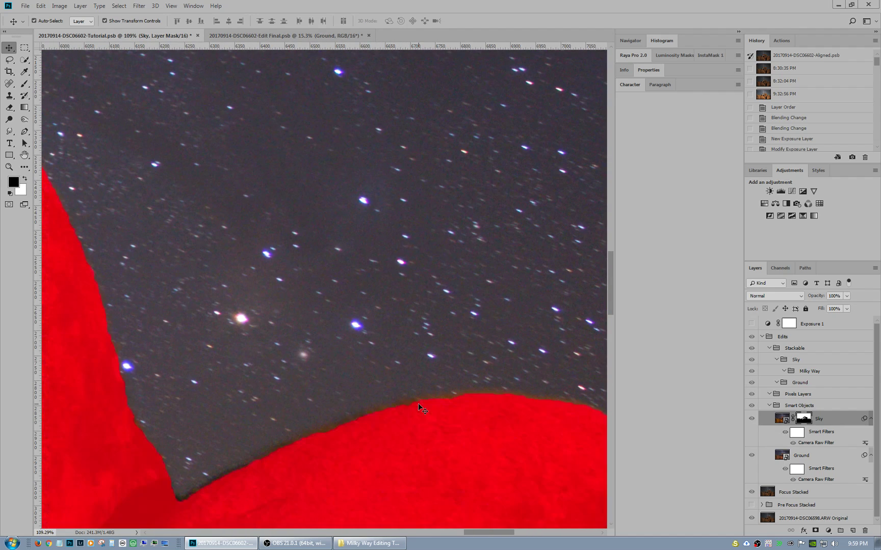
{"action": "key", "text": "backslash"}
{"action": "left_click_drag", "start_coordinate": [428, 414], "coordinate": [115, 265]}
{"action": "key", "text": "backslash"}
{"action": "key", "text": "x"}
{"action": "key", "text": "backslash"}
{"action": "scroll", "coordinate": [466, 290], "scroll_direction": "down", "scroll_amount": 5}
{"action": "key", "text": "x"}
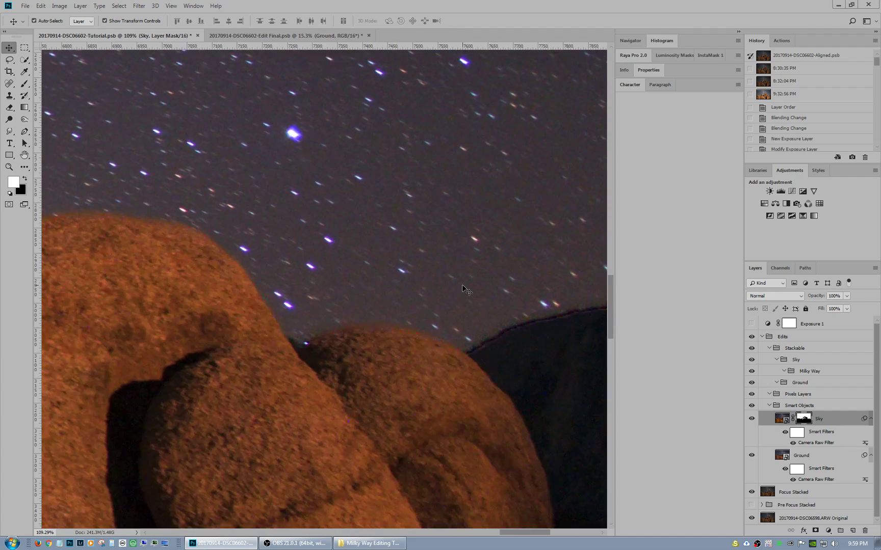
{"action": "left_click_drag", "start_coordinate": [305, 241], "coordinate": [328, 250]}
- Examine the sky-to-rock transition at close range on both sides of the arch's lit leg for halos and fringing
{"action": "scroll", "coordinate": [328, 250], "scroll_direction": "up", "scroll_amount": 5}
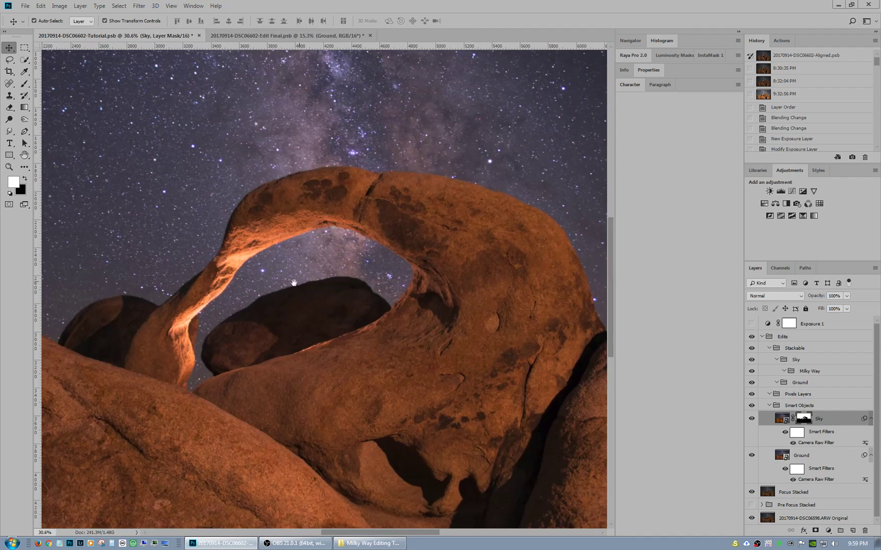
{"action": "scroll", "coordinate": [339, 311], "scroll_direction": "up", "scroll_amount": 5}
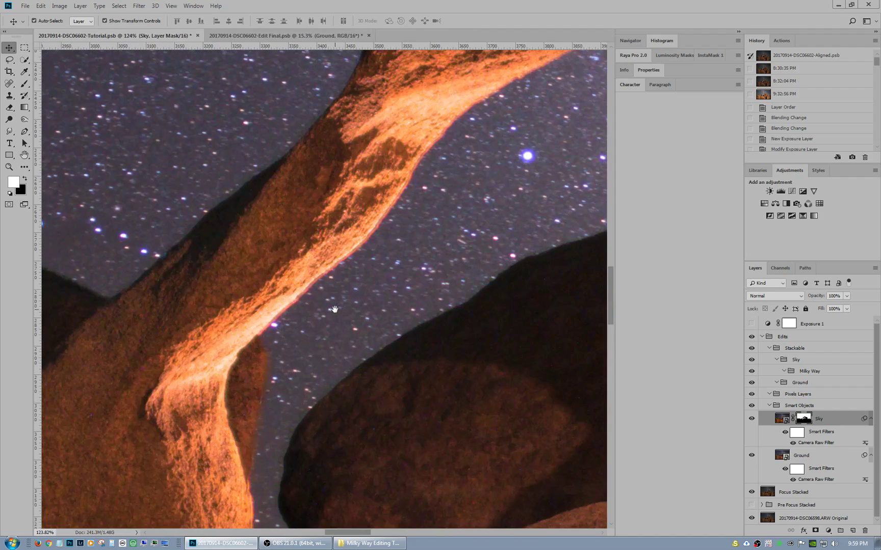
{"action": "scroll", "coordinate": [213, 402], "scroll_direction": "down", "scroll_amount": 4}
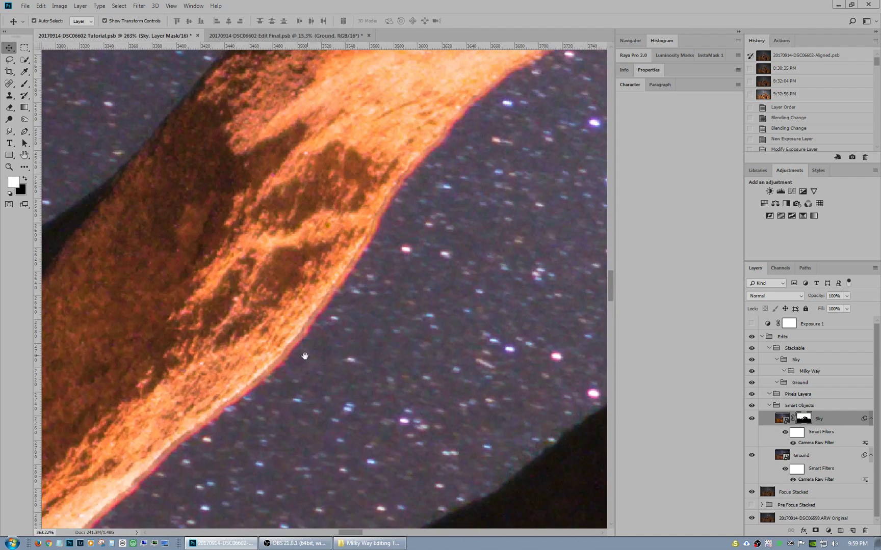
{"action": "left_click_drag", "start_coordinate": [213, 403], "coordinate": [488, 282]}
{"action": "left_click_drag", "start_coordinate": [279, 323], "coordinate": [138, 406]}
{"action": "scroll", "coordinate": [280, 335], "scroll_direction": "up", "scroll_amount": 4}
{"action": "scroll", "coordinate": [279, 335], "scroll_direction": "down", "scroll_amount": 1}
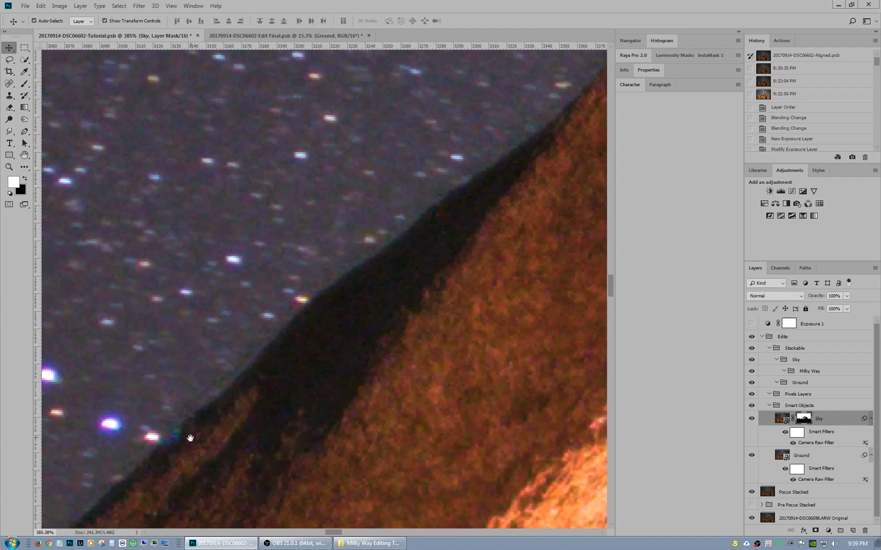
{"action": "left_click_drag", "start_coordinate": [207, 432], "coordinate": [522, 313]}
{"action": "left_click_drag", "start_coordinate": [222, 325], "coordinate": [491, 330]}
{"action": "left_click_drag", "start_coordinate": [195, 377], "coordinate": [303, 387]}
- Examine the blend along the left horizon rocks and the arch's lit leg, and review the whole image
{"action": "scroll", "coordinate": [256, 397], "scroll_direction": "down", "scroll_amount": 6}
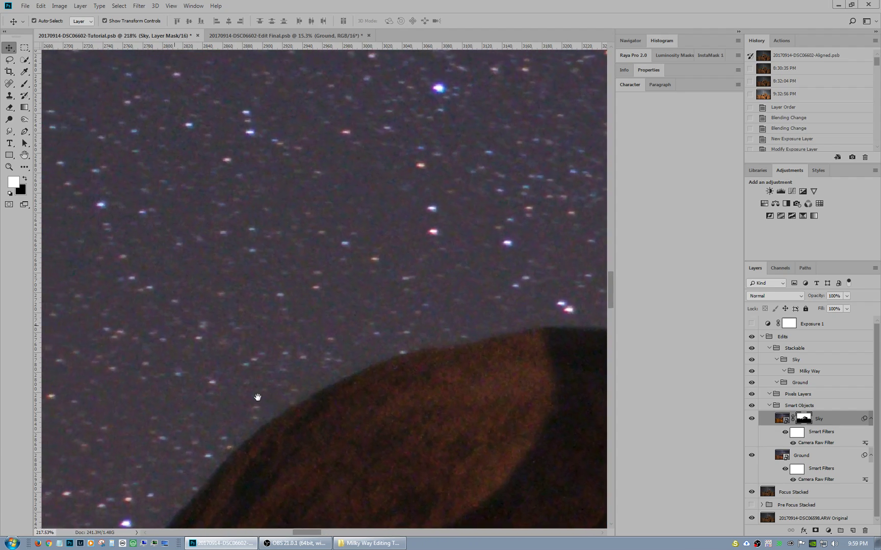
{"action": "scroll", "coordinate": [224, 438], "scroll_direction": "down", "scroll_amount": 6}
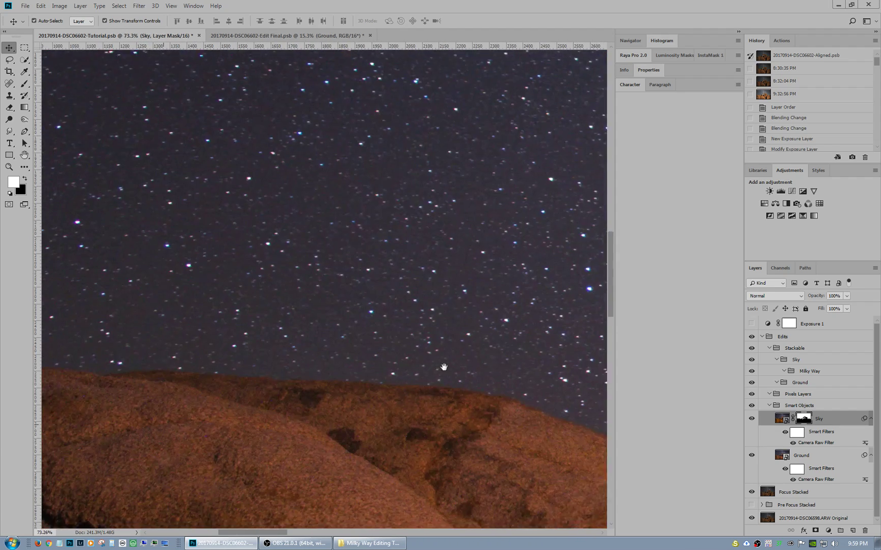
{"action": "scroll", "coordinate": [430, 370], "scroll_direction": "down", "scroll_amount": 2}
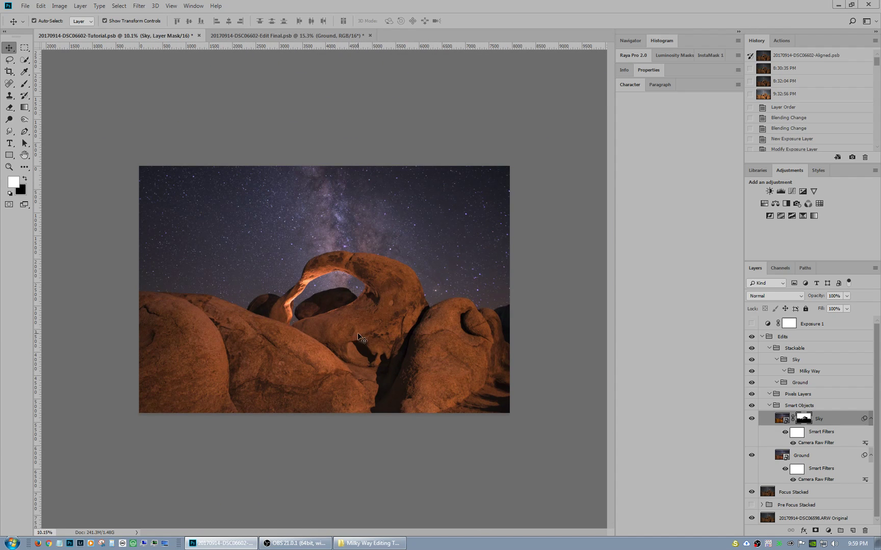
{"action": "scroll", "coordinate": [336, 352], "scroll_direction": "up", "scroll_amount": 7}
{"action": "scroll", "coordinate": [331, 361], "scroll_direction": "up", "scroll_amount": 1}
{"action": "scroll", "coordinate": [325, 344], "scroll_direction": "down", "scroll_amount": 4}
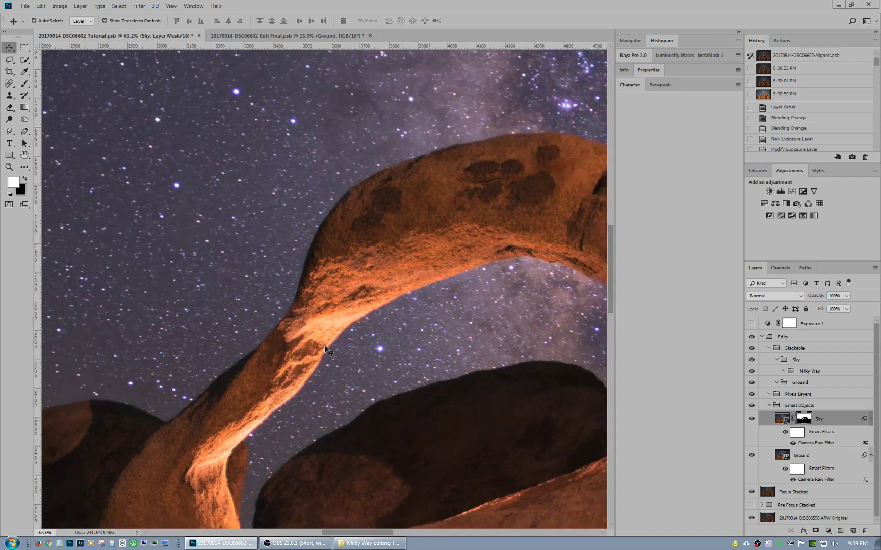
{"action": "scroll", "coordinate": [324, 340], "scroll_direction": "down", "scroll_amount": 4}
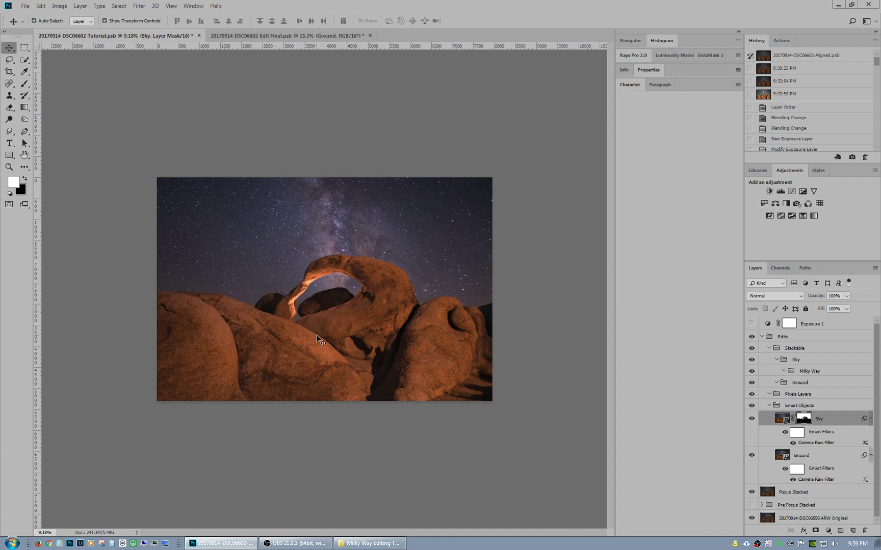
- Collapse the smart filter lists of the Sky and Ground smart objects
{"action": "left_click", "coordinate": [870, 420]}
{"action": "left_click", "coordinate": [871, 433]}
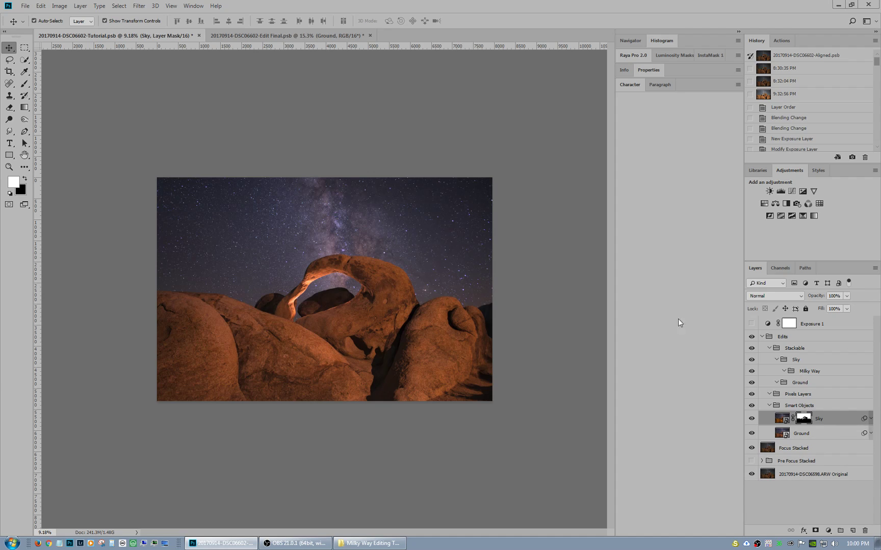